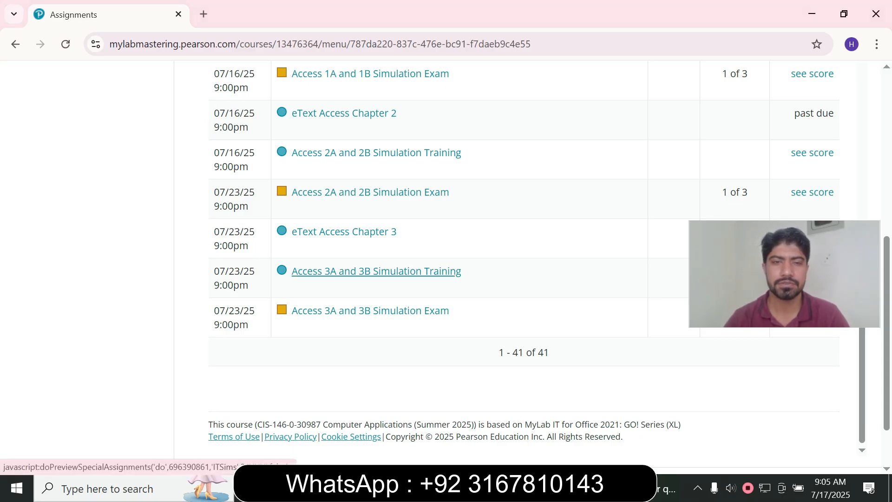
Step: Open the Access 3A and 3B Simulation Training assignment and launch its simulation
left_click(377, 271)
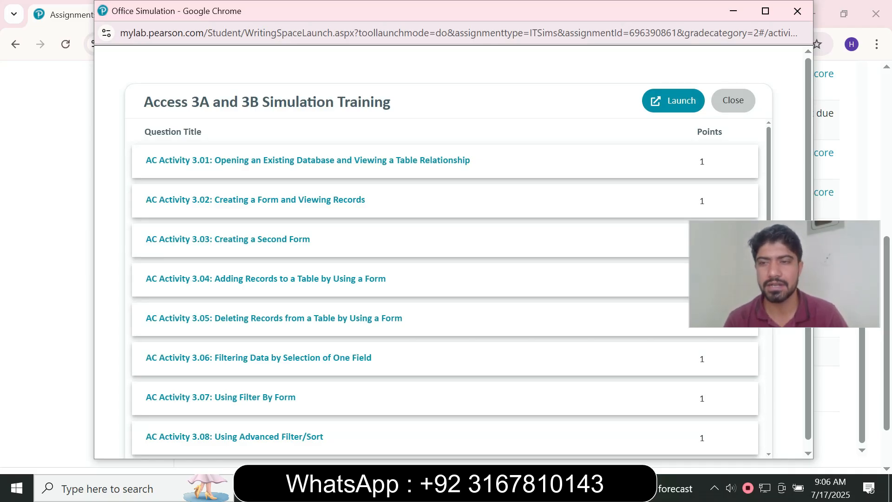
left_click_drag(418, 103, 166, 103)
left_click(167, 102)
left_click(673, 101)
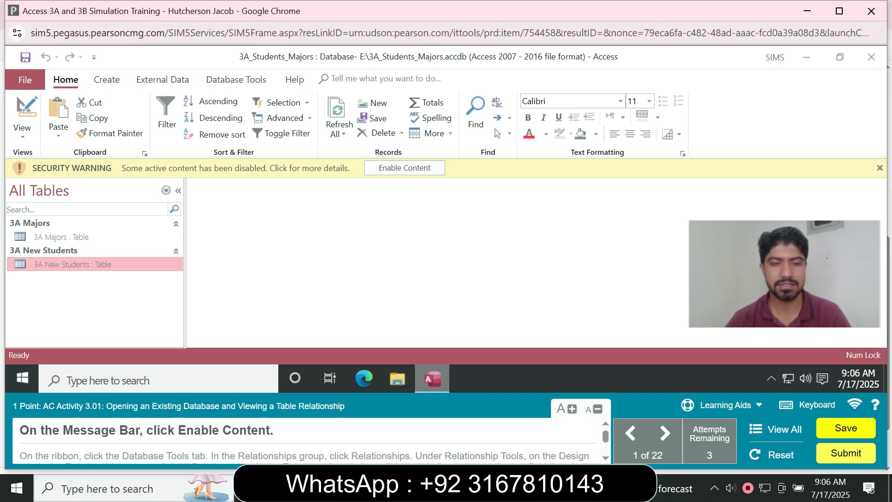
Step: Enable the 3A_Students_Majors database content and display all relationships in the Relationships window
left_click(405, 167)
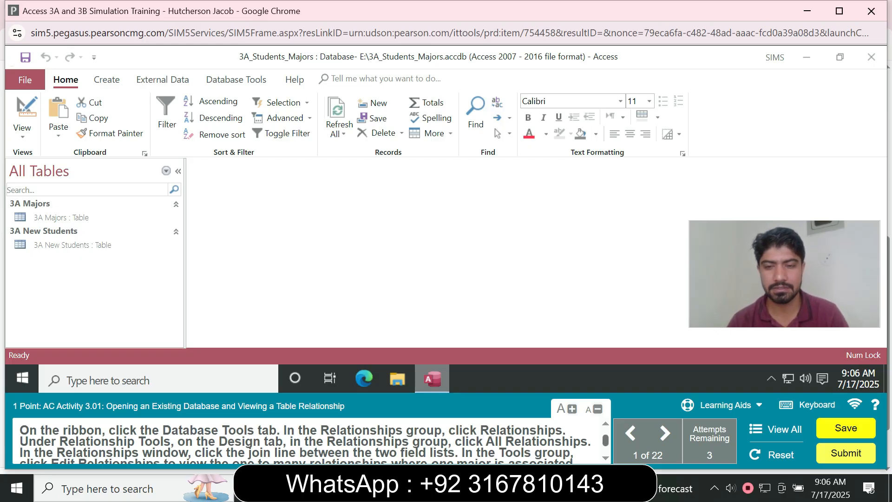
scroll(305, 440, "down", 1)
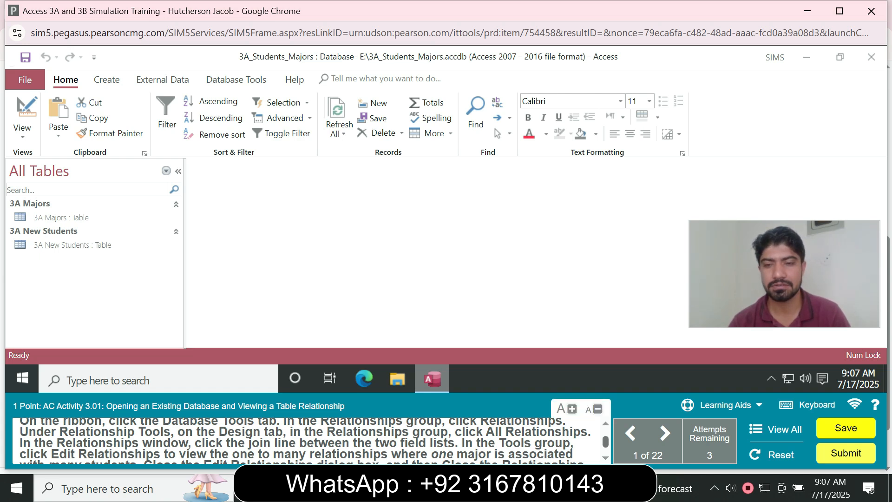
scroll(303, 440, "down", 1)
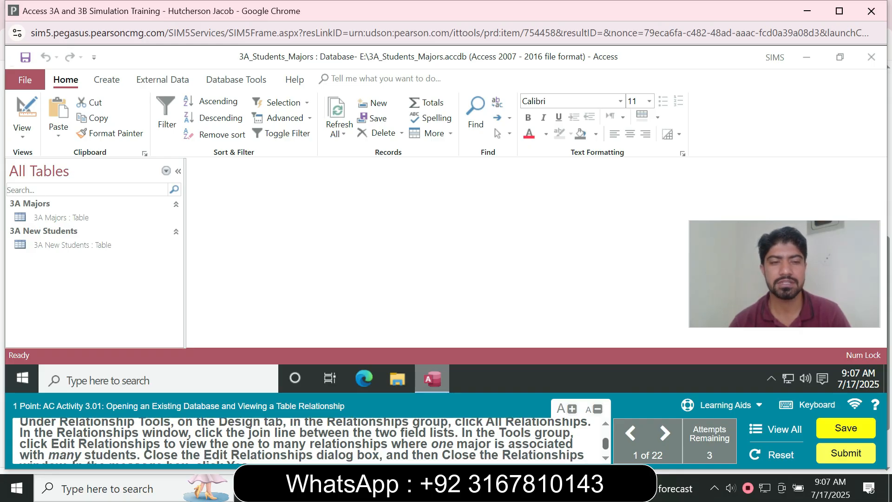
scroll(302, 441, "down", 1)
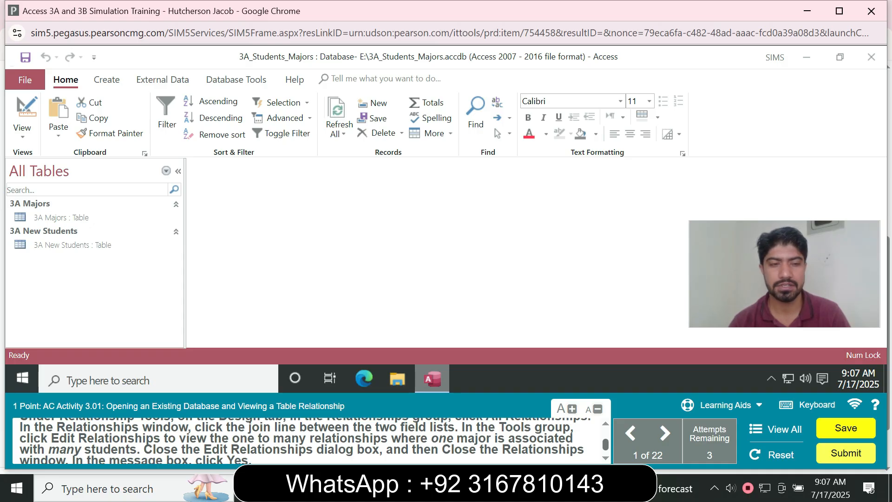
scroll(303, 440, "up", 3)
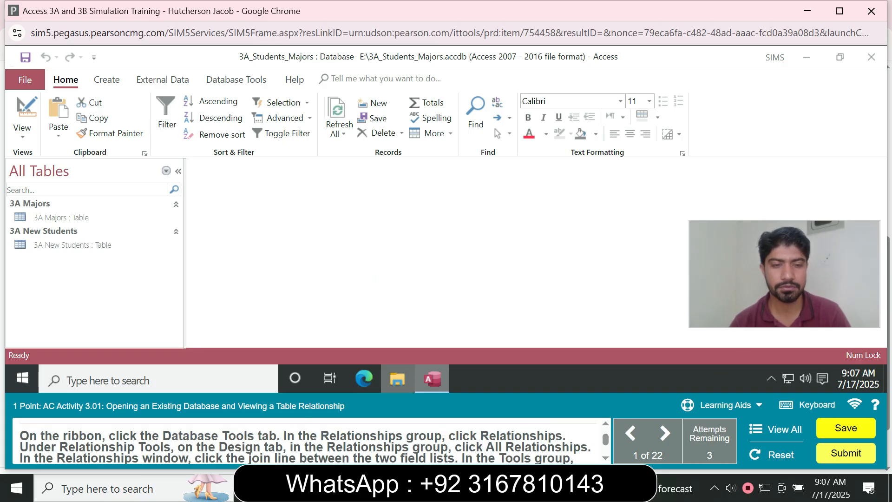
left_click(236, 80)
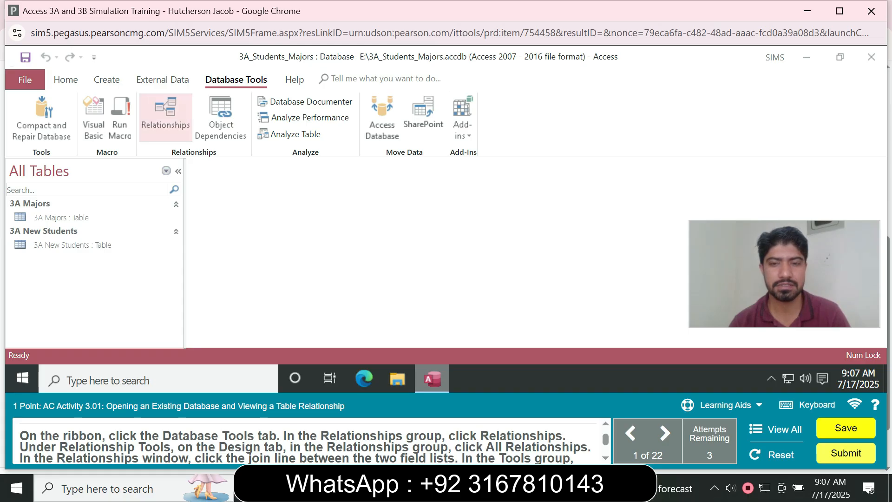
left_click(165, 117)
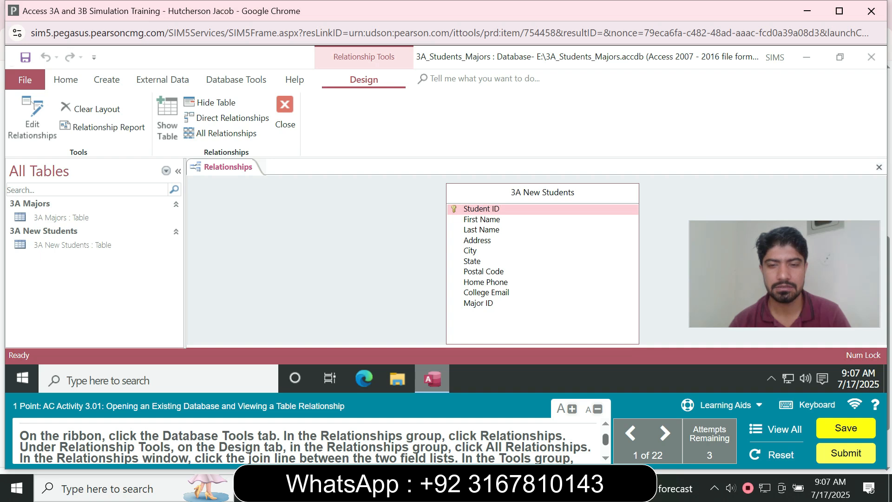
scroll(306, 441, "down", 1)
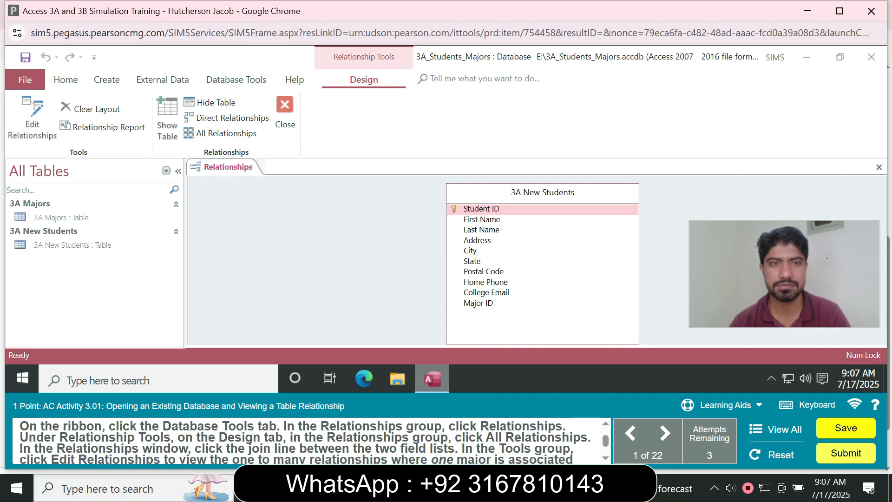
left_click(223, 133)
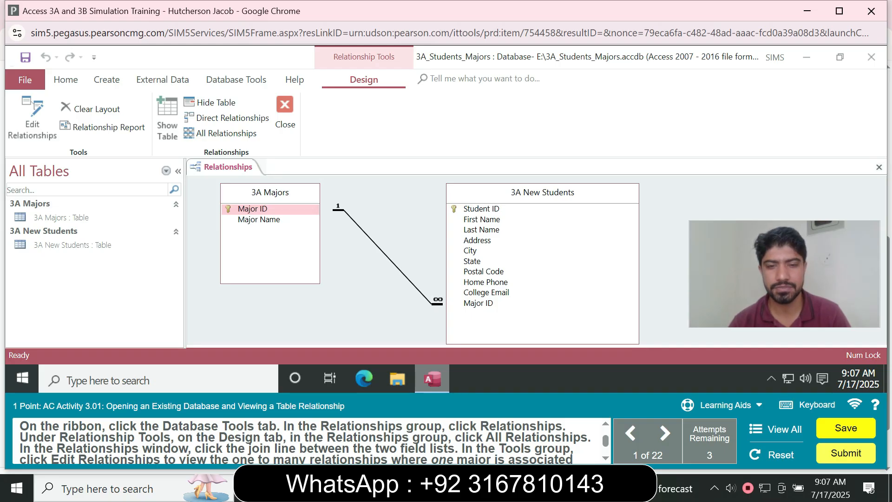
Step: Review the join between 3A Majors and 3A New Students in Edit Relationships, and close the Relationships window saving its layout
scroll(311, 441, "down", 2)
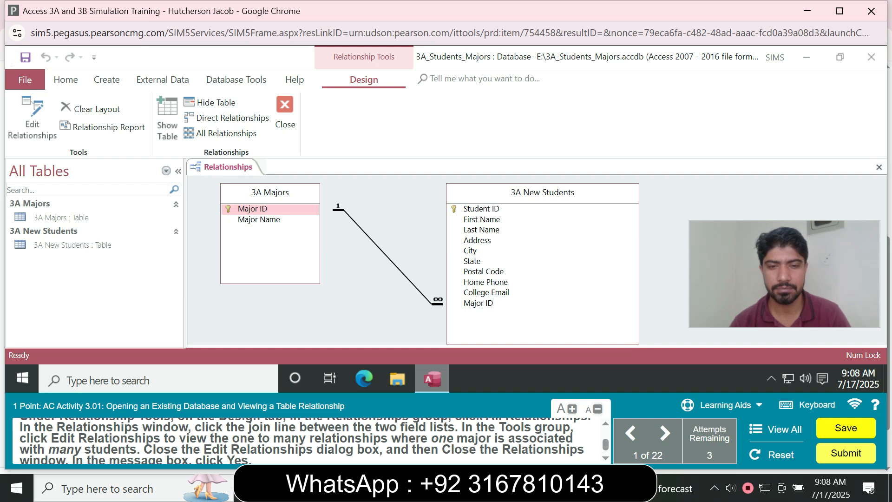
left_click(388, 257)
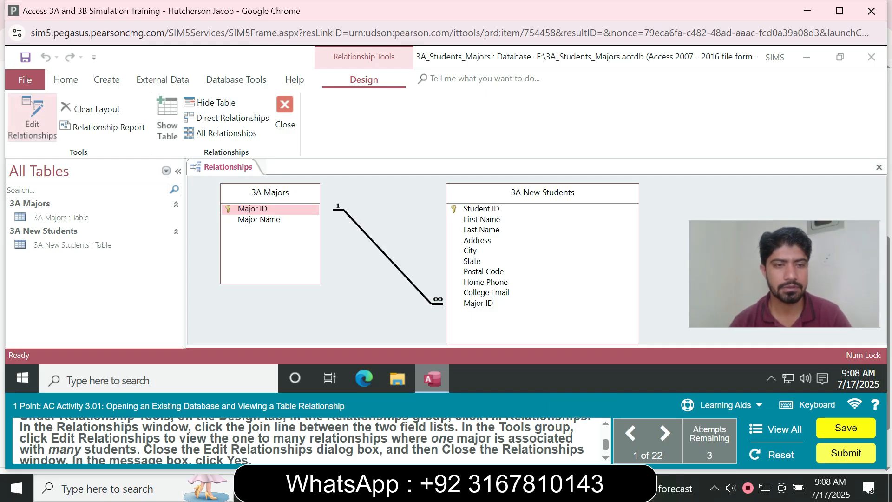
left_click(32, 118)
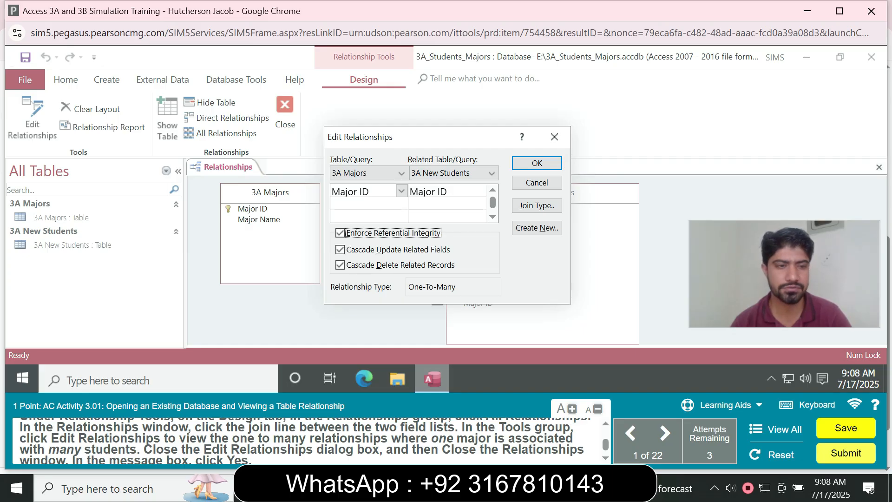
left_click(536, 163)
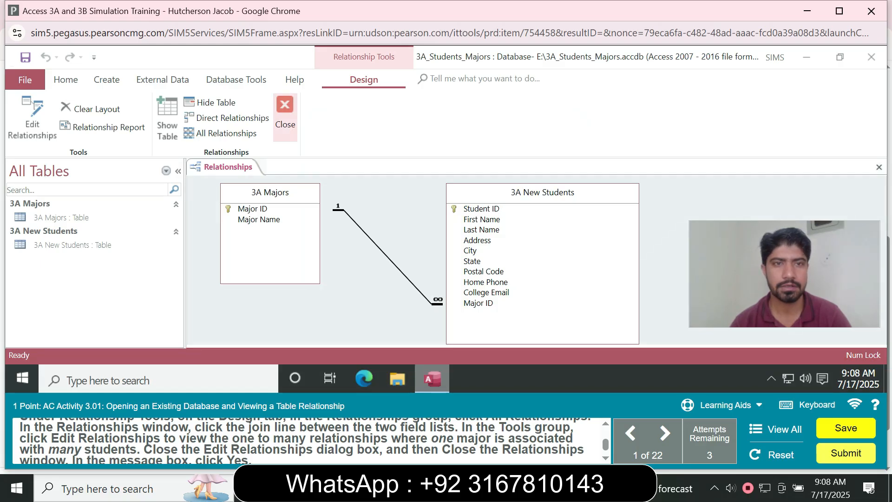
left_click(284, 114)
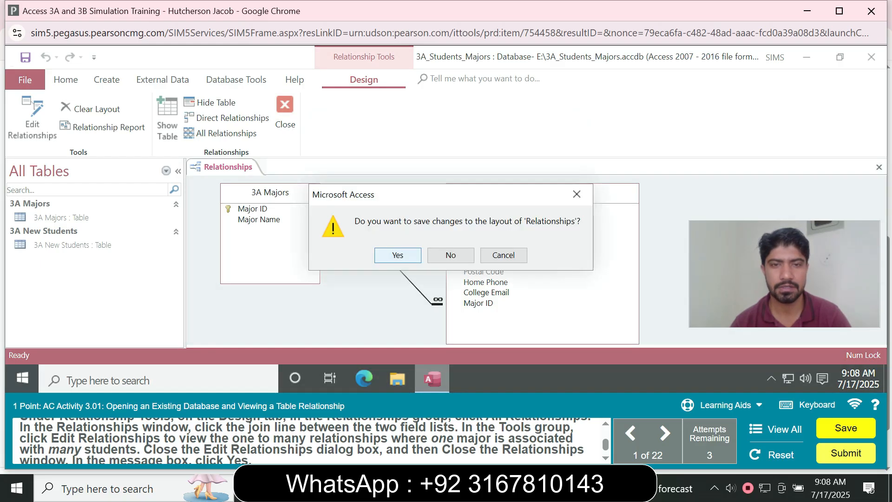
left_click(397, 255)
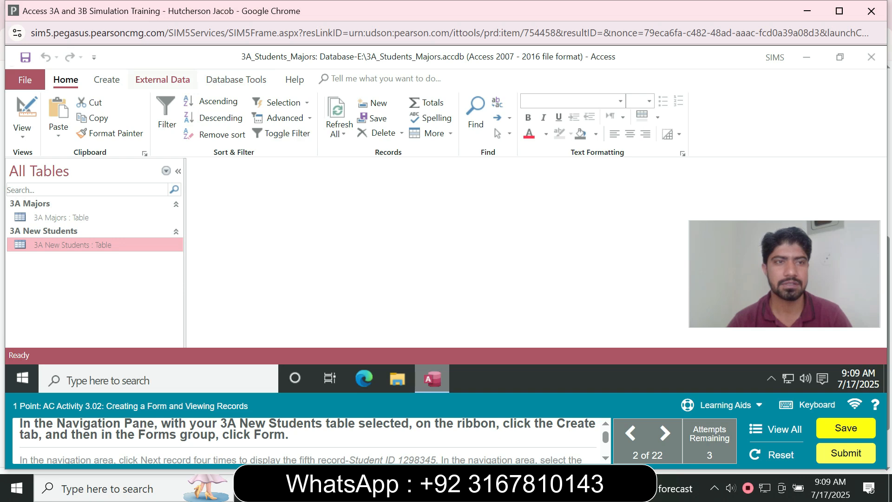
Step: Create a form from the 3A New Students table and advance it to the fifth record
left_click(107, 79)
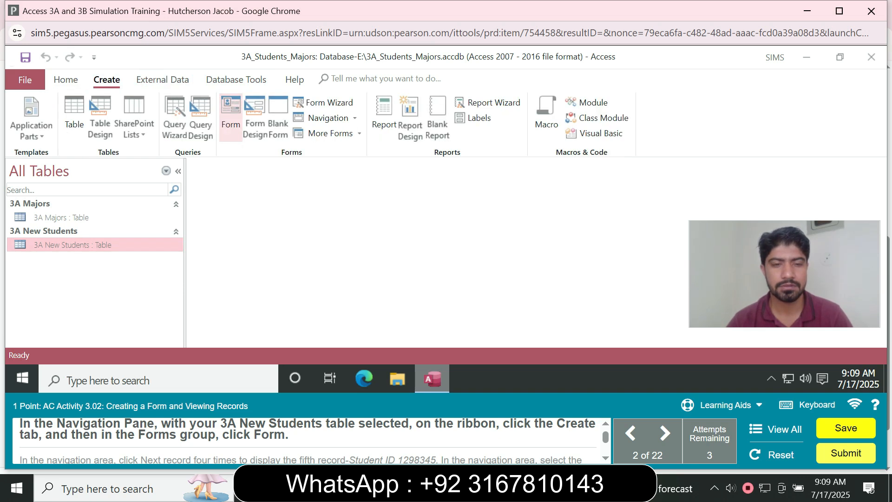
left_click(231, 118)
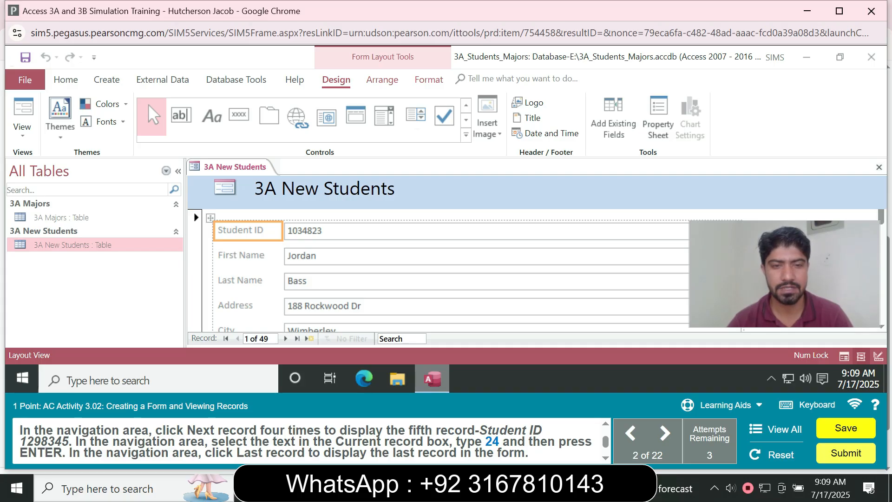
left_click(285, 338)
left_click(285, 338)
left_click(285, 339)
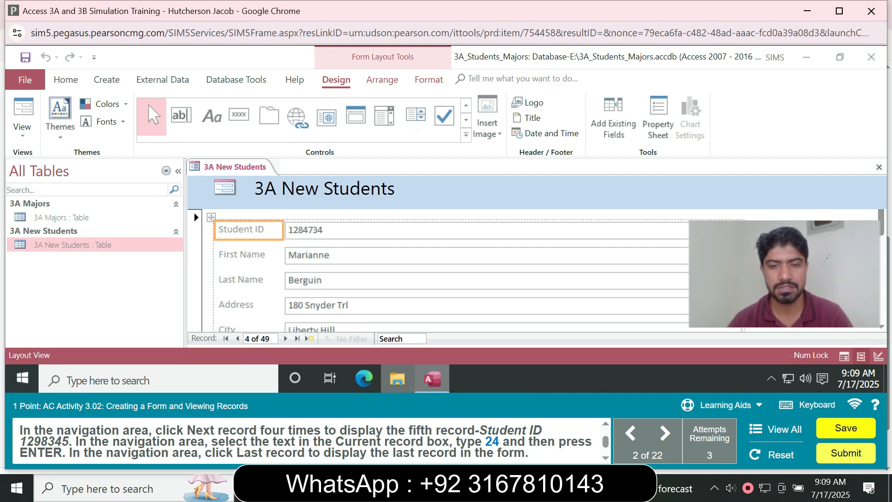
left_click(285, 338)
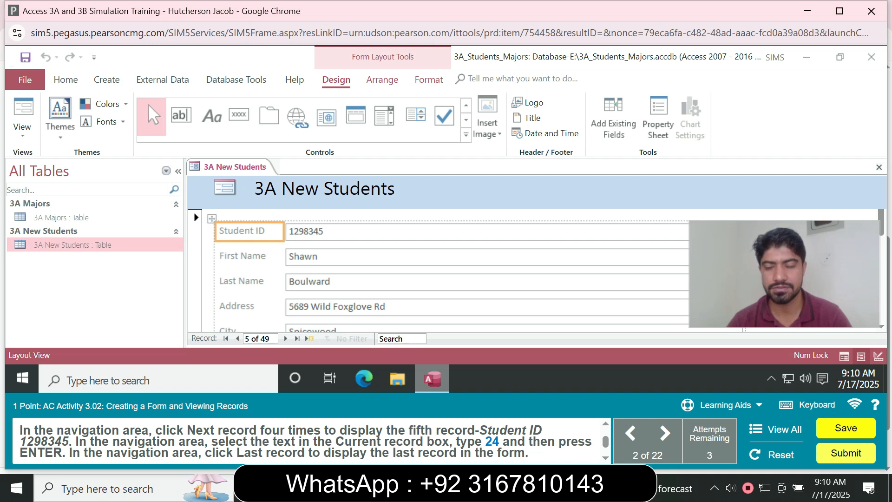
Step: Try to reach record 24 of the form by searching the records for 24
scroll(465, 270, "down", 5)
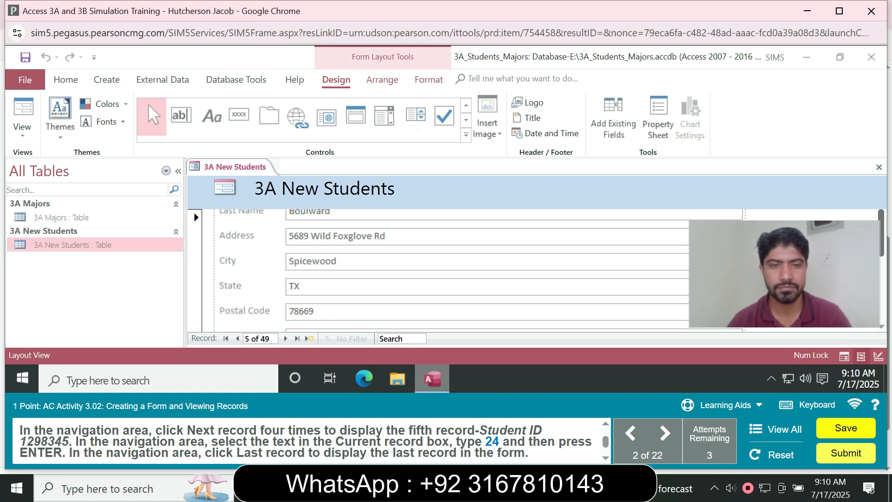
scroll(465, 270, "down", 2)
scroll(464, 269, "up", 5)
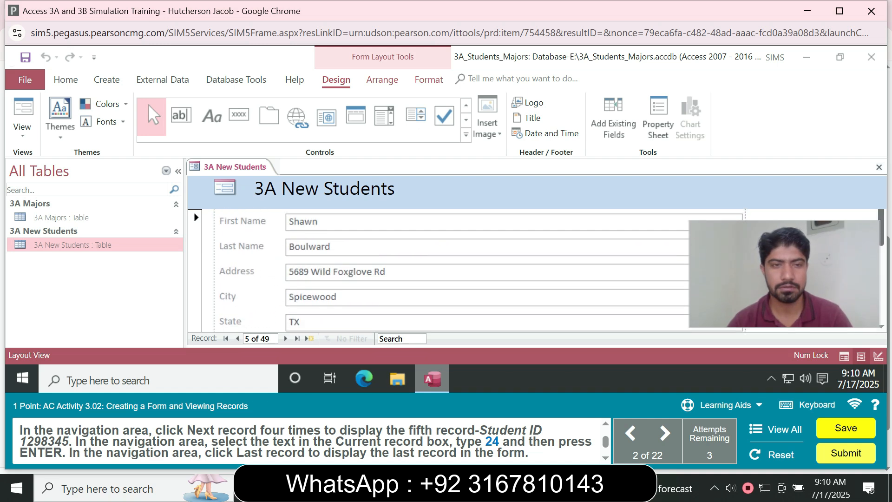
scroll(465, 269, "up", 1)
scroll(465, 269, "down", 6)
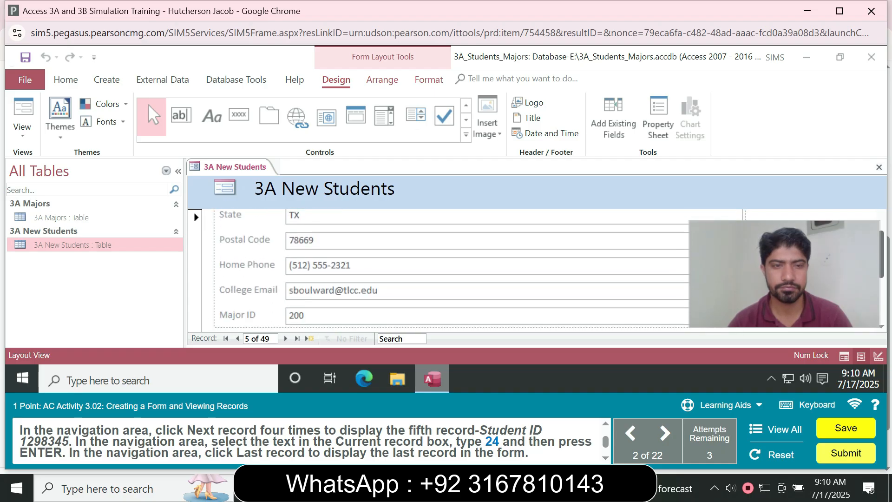
left_click_drag(882, 274, 882, 274)
left_click(401, 339)
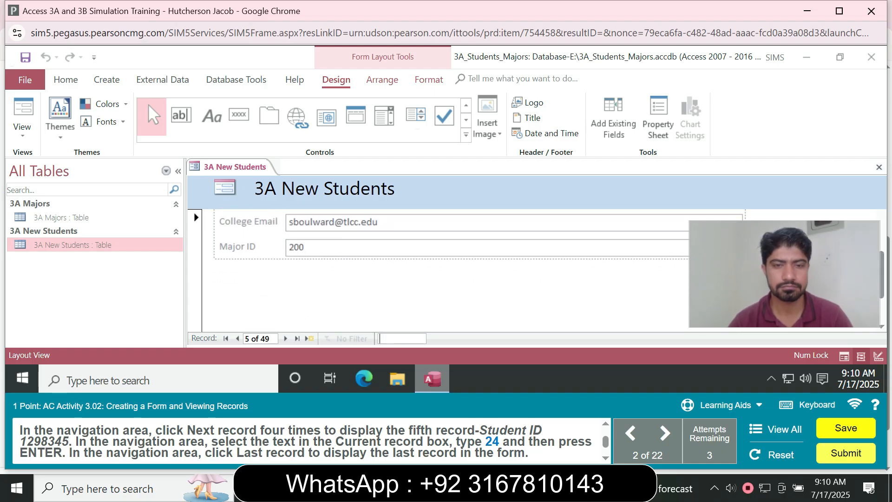
type("24")
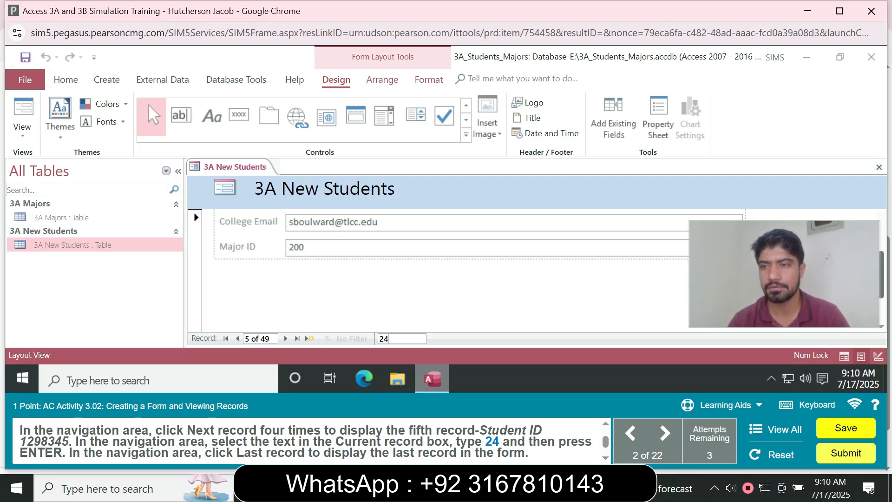
key("Return")
Step: Try to display the last record of the 3A New Students form
scroll(437, 270, "up", 3)
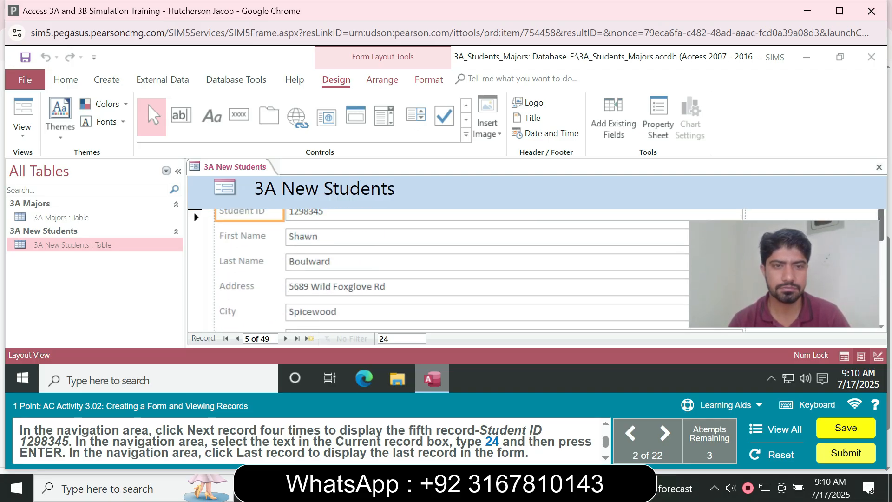
scroll(438, 270, "down", 4)
scroll(437, 270, "up", 4)
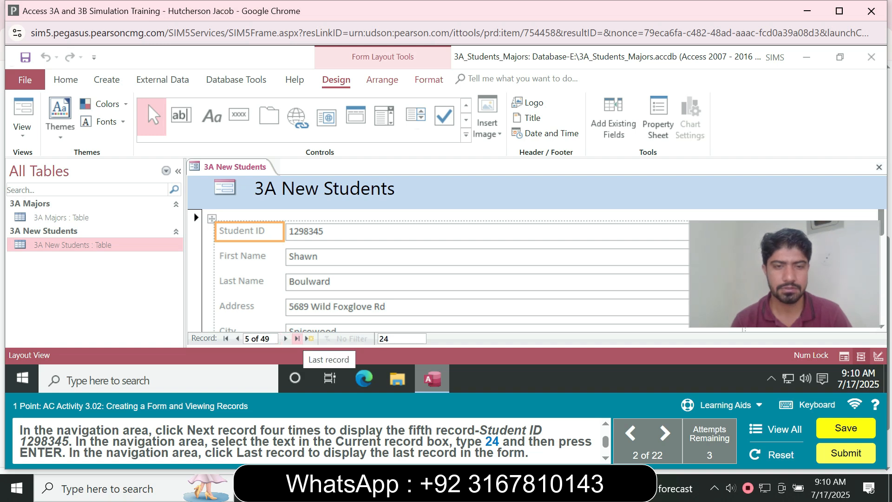
left_click(297, 339)
key("Return")
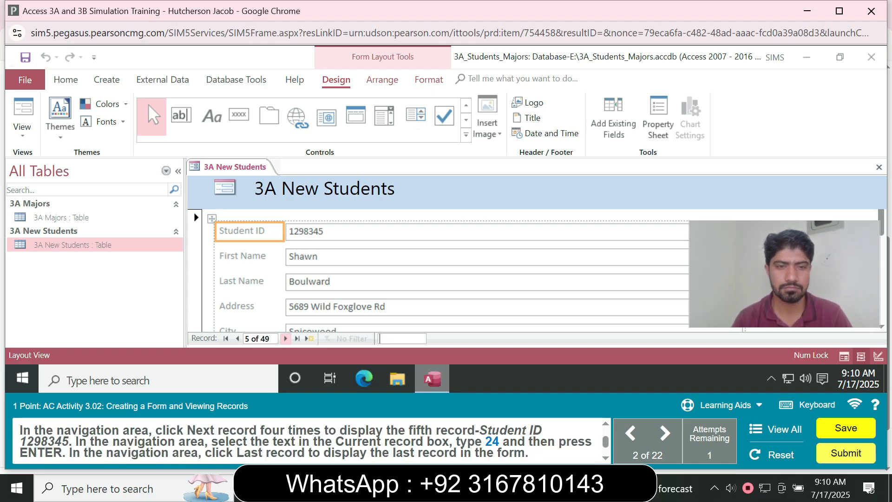
left_click(297, 338)
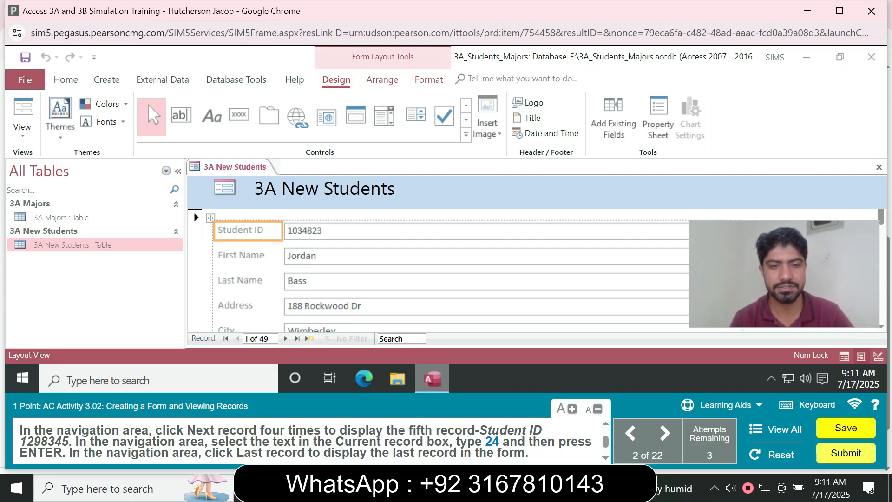
Step: Advance the form four records from the first to display the fifth record
left_click(285, 338)
left_click(285, 338)
left_click(285, 338)
left_click(285, 338)
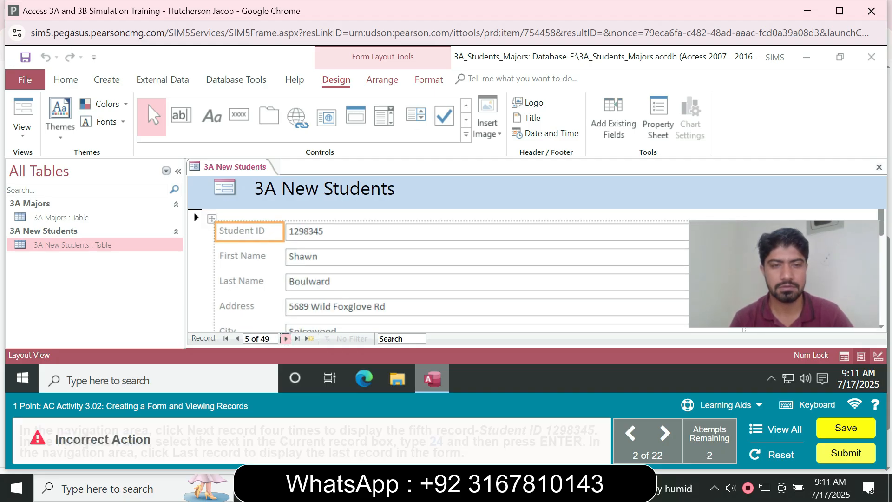
Step: Go to record 24 by its record number, and display the last record in the form
left_click(274, 338)
key("BackSpace")
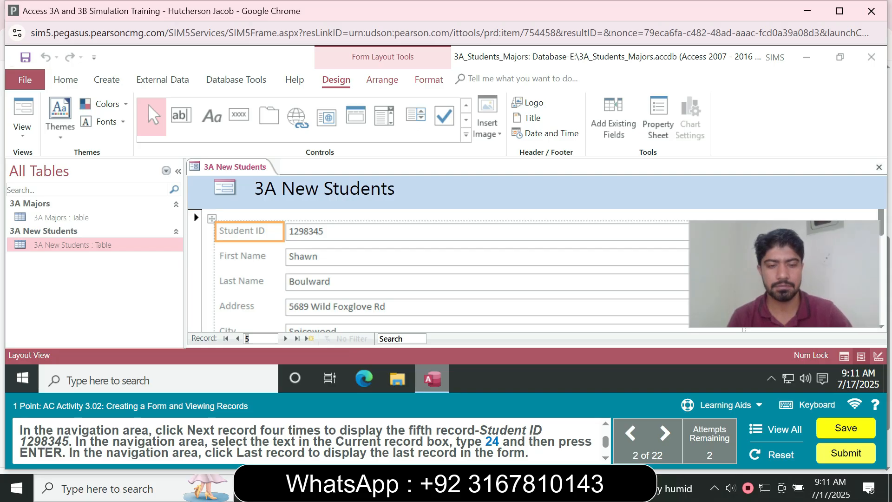
type("24")
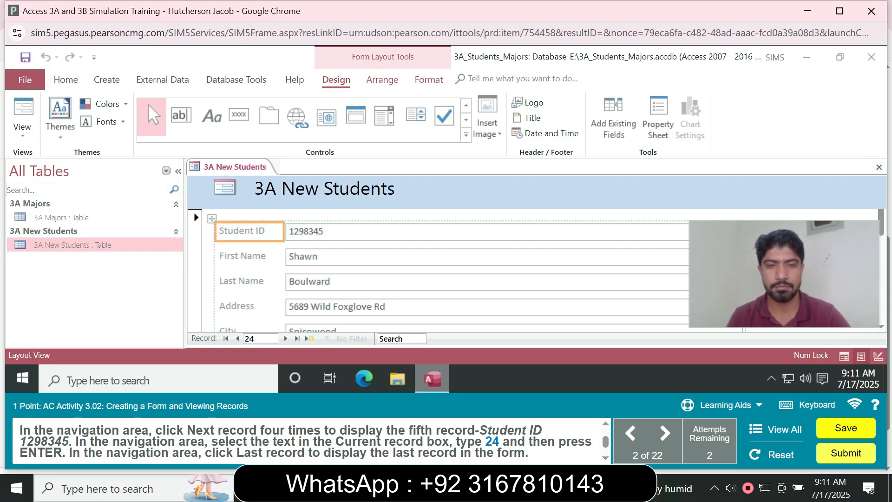
key("Return")
left_click(297, 339)
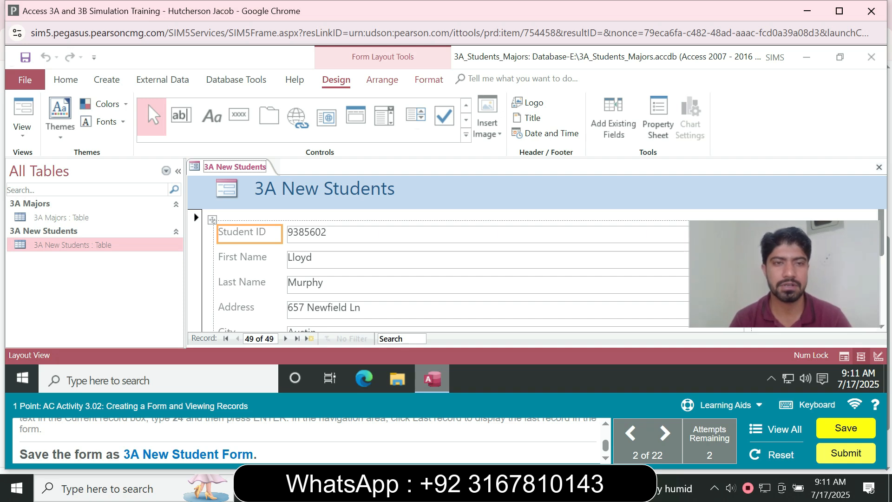
Step: Save the form under the name 3A New Student Form
right_click(243, 168)
left_click(275, 178)
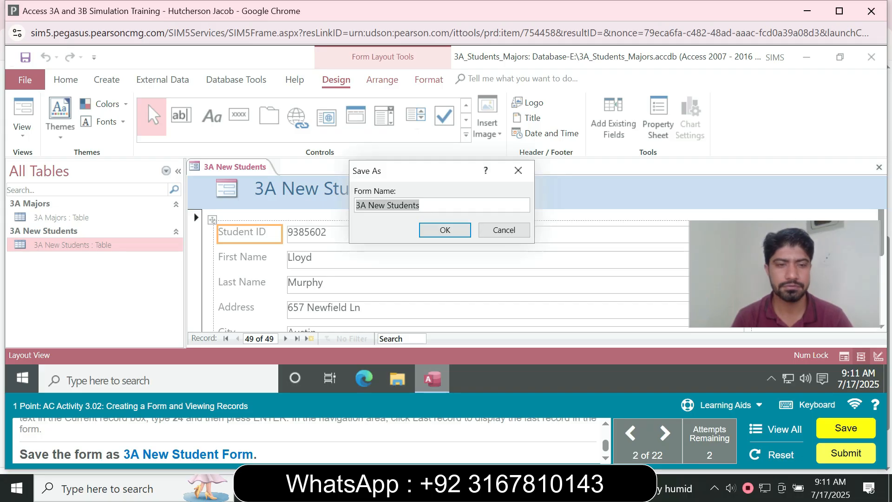
key("End")
key("BackSpace")
type("Form")
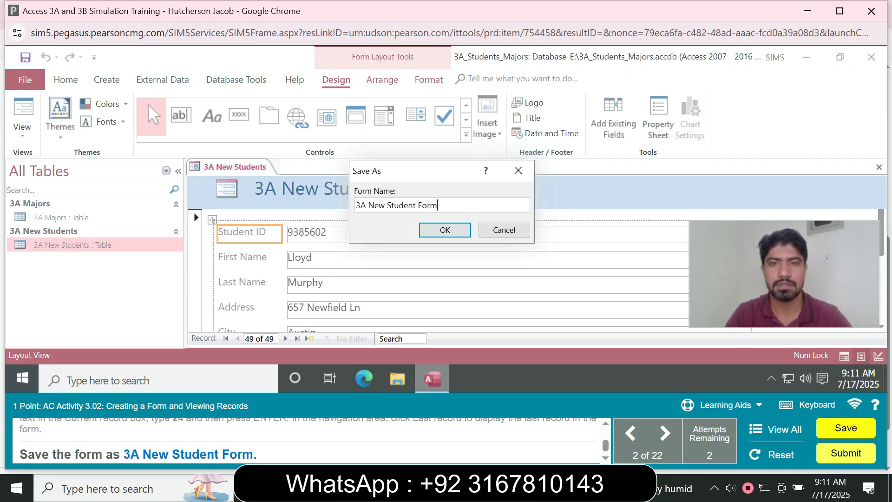
key("Return")
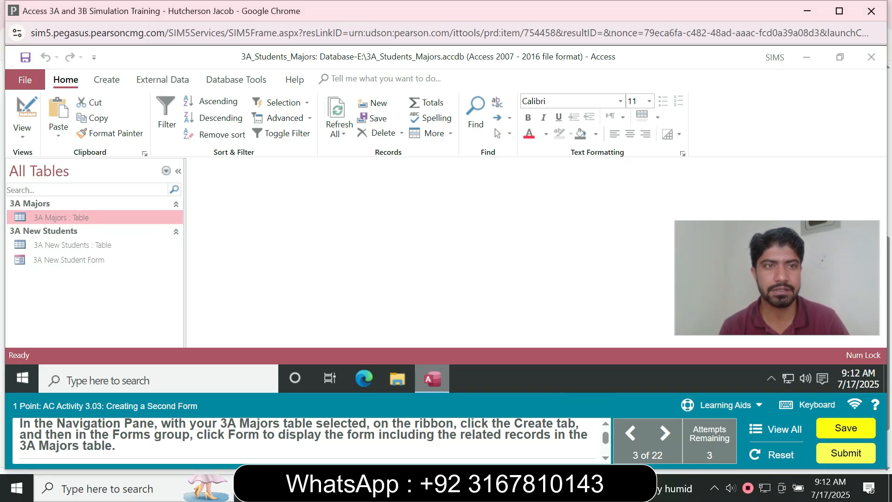
Step: Create a form from the 3A Majors table and close it, saving it as 3A Major Form
left_click(107, 79)
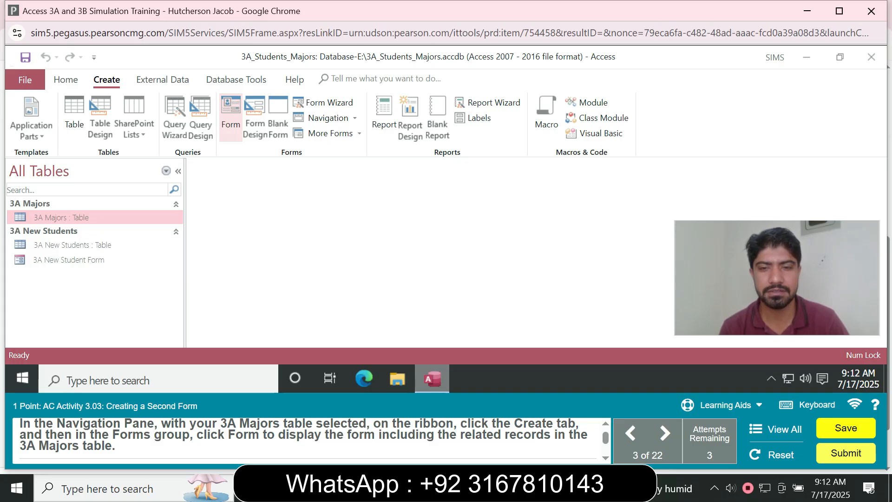
left_click(231, 118)
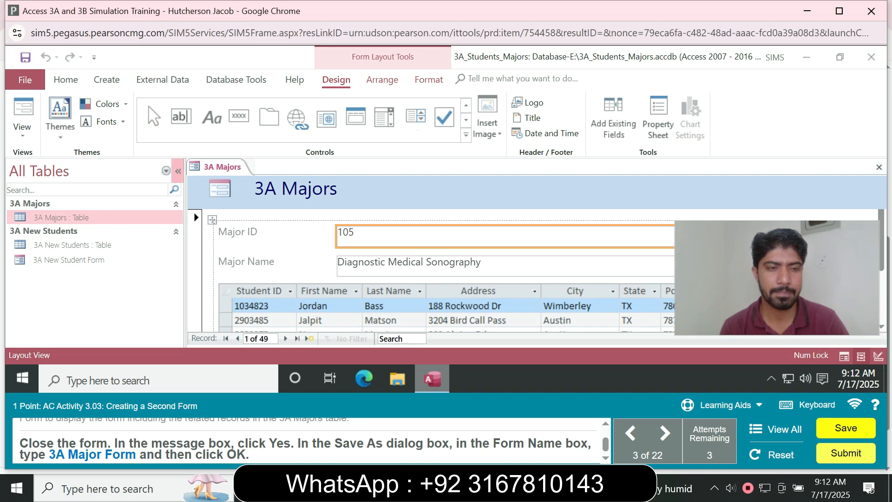
right_click(214, 166)
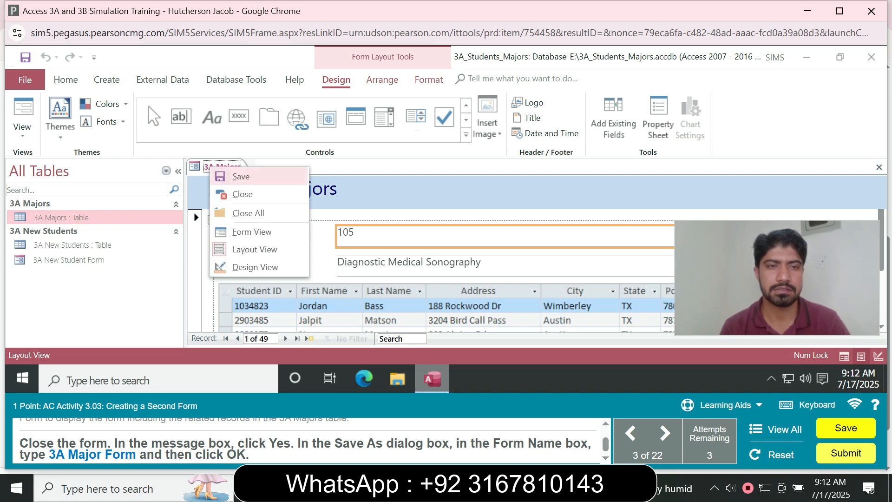
left_click(243, 195)
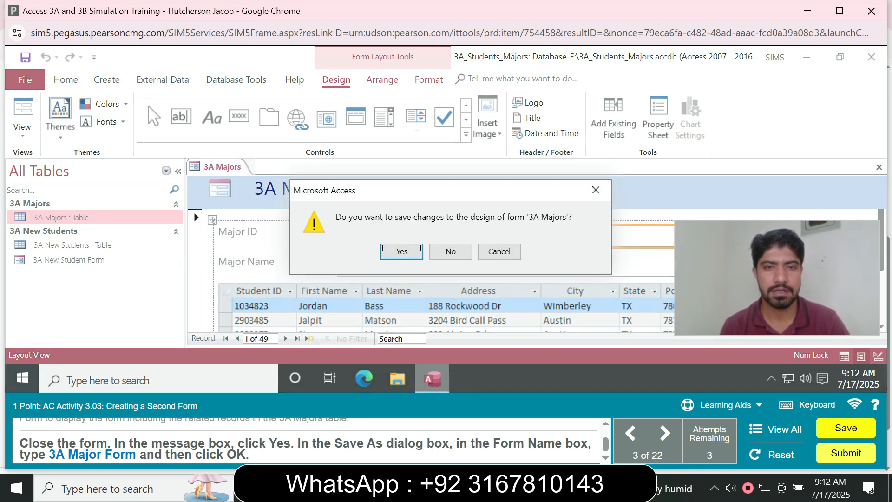
left_click(401, 252)
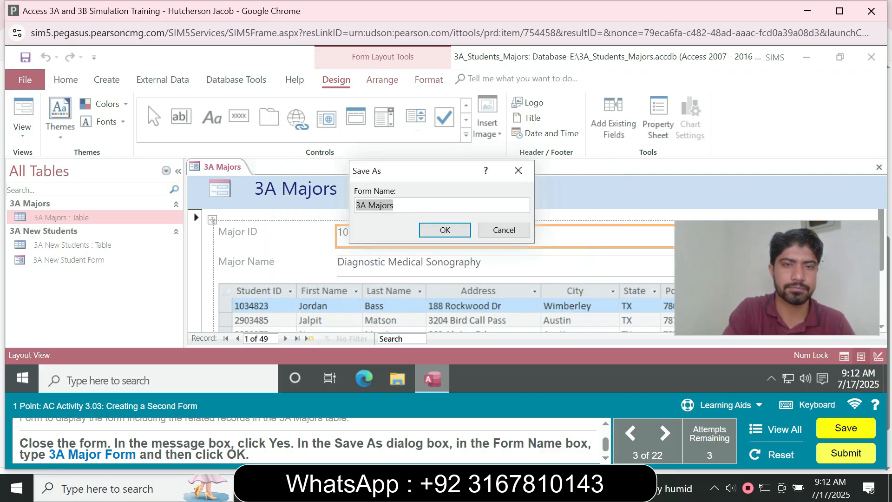
type("3A Major")
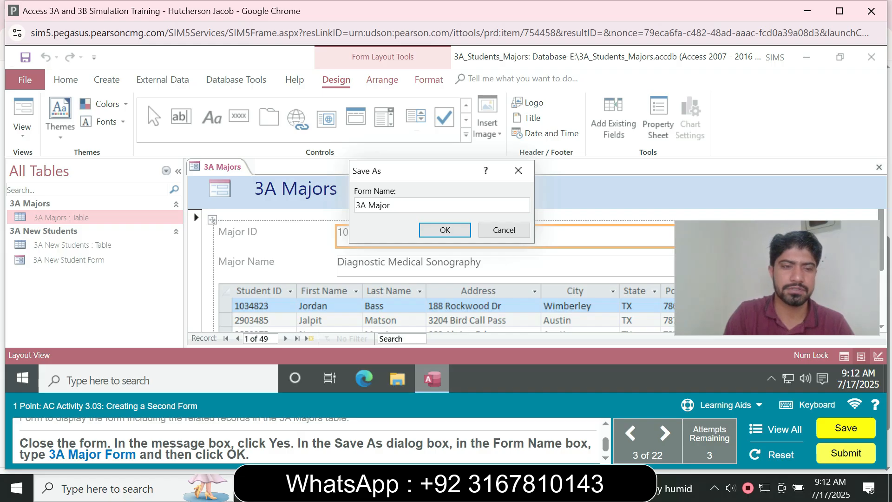
type(" Form")
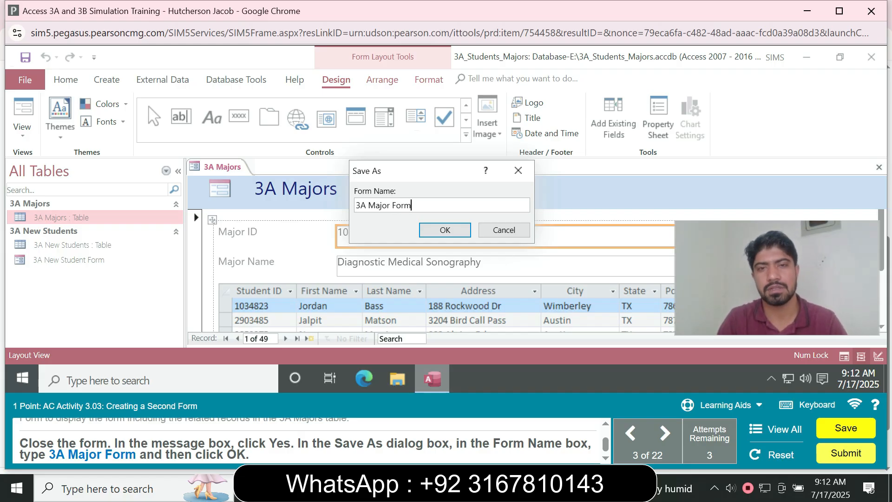
key("Return")
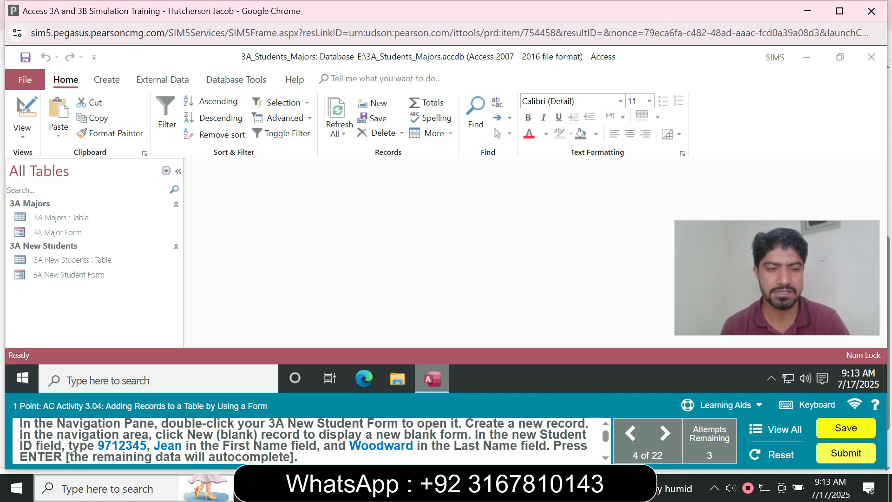
Step: Open the 3A New Student Form and start a new blank record with the student's ID from the instructions
mouse_move(126, 489)
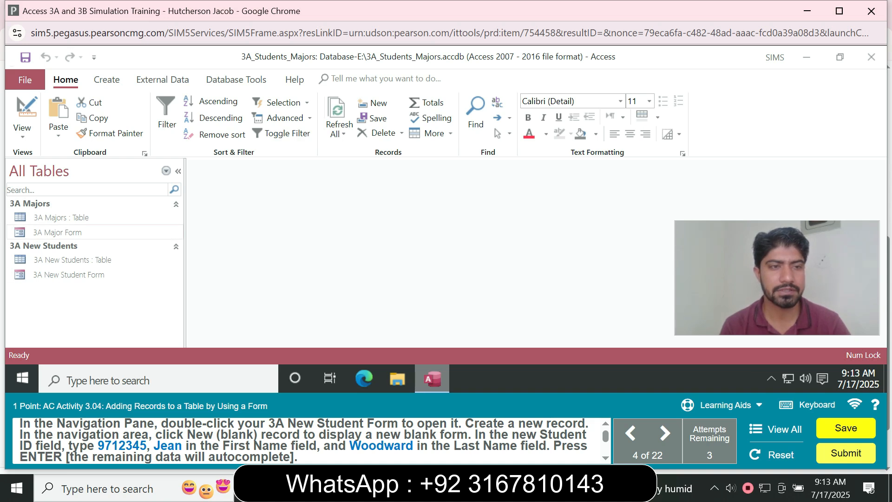
double_click(70, 275)
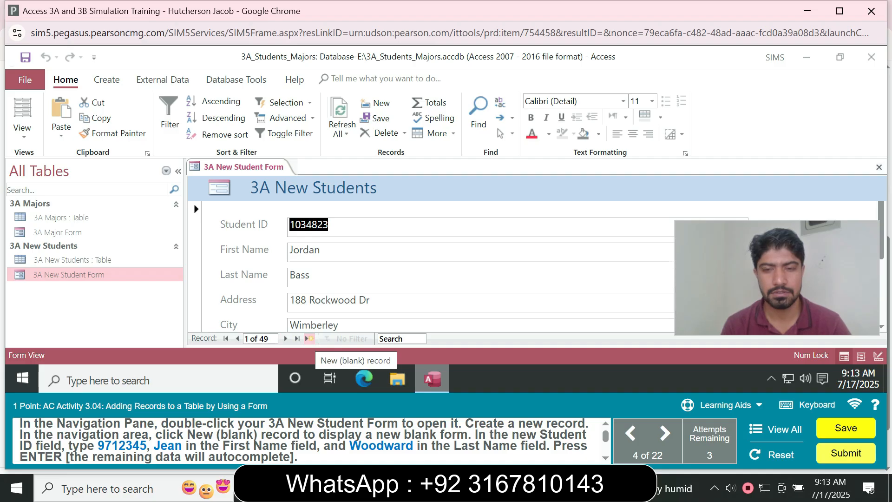
left_click(309, 339)
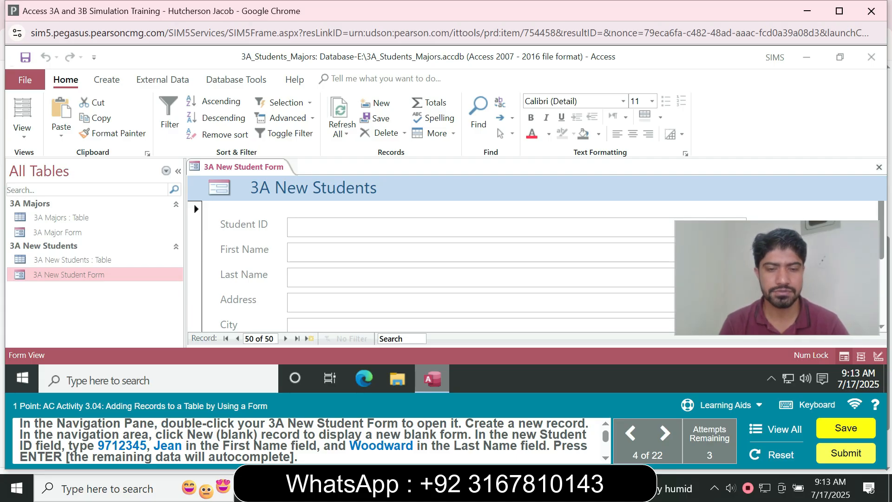
type("97")
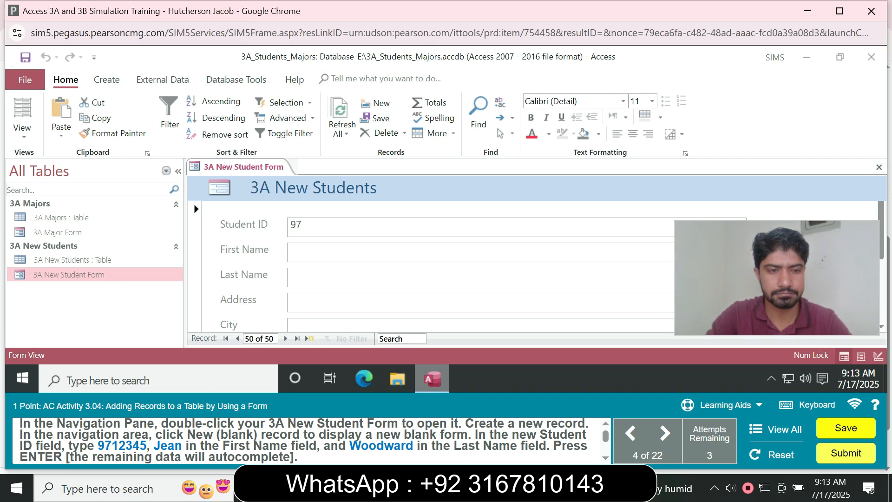
type("12")
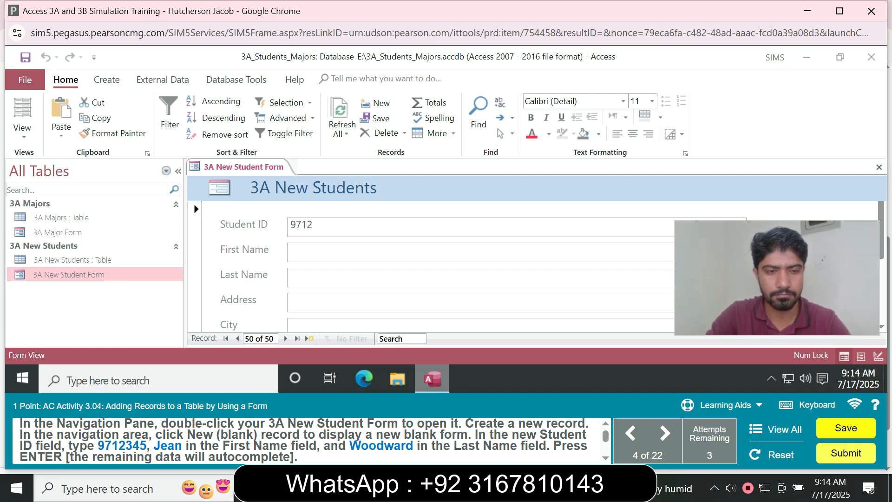
type("345")
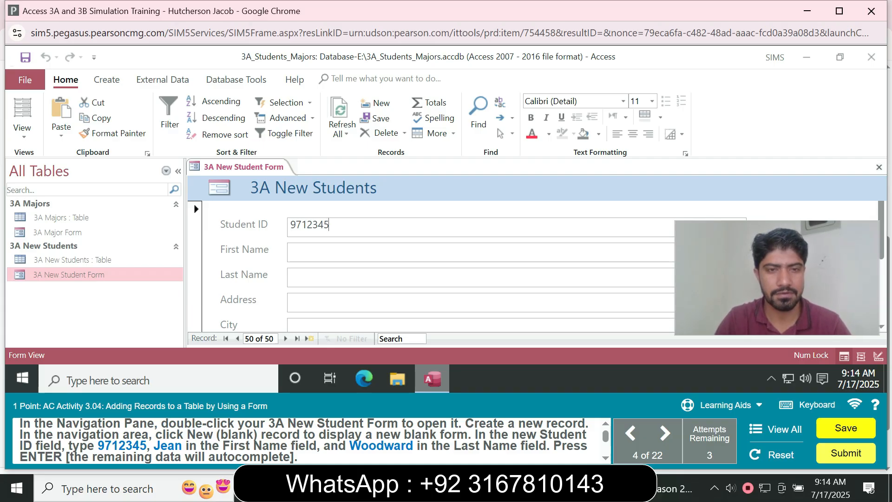
Step: Enter the student's first name and last name from the instructions in the new record and commit the entry
type("Je")
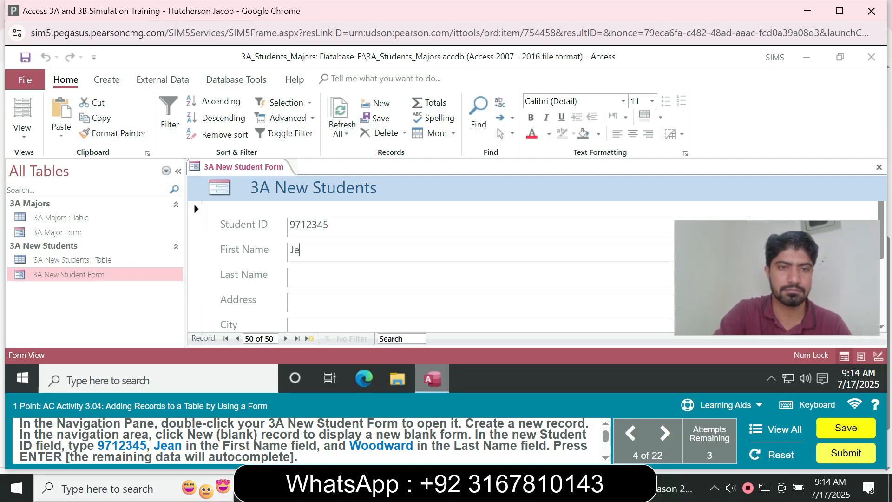
type("an")
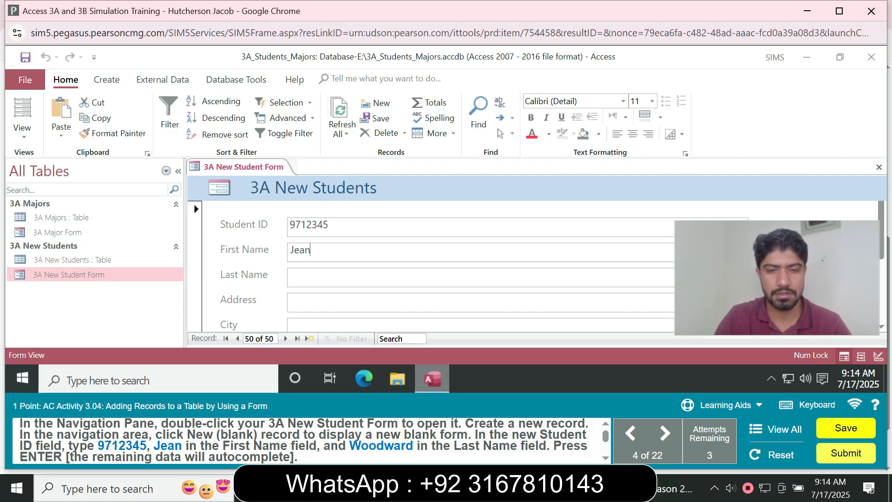
key("Tab")
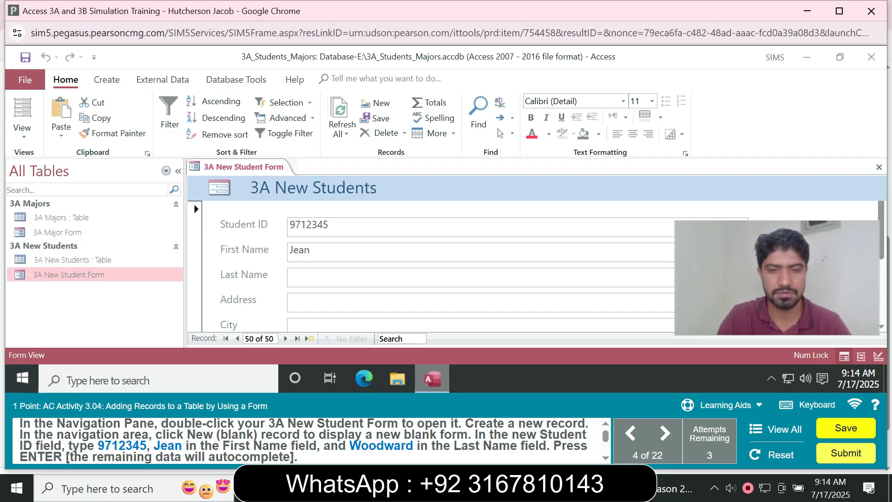
type("Wood")
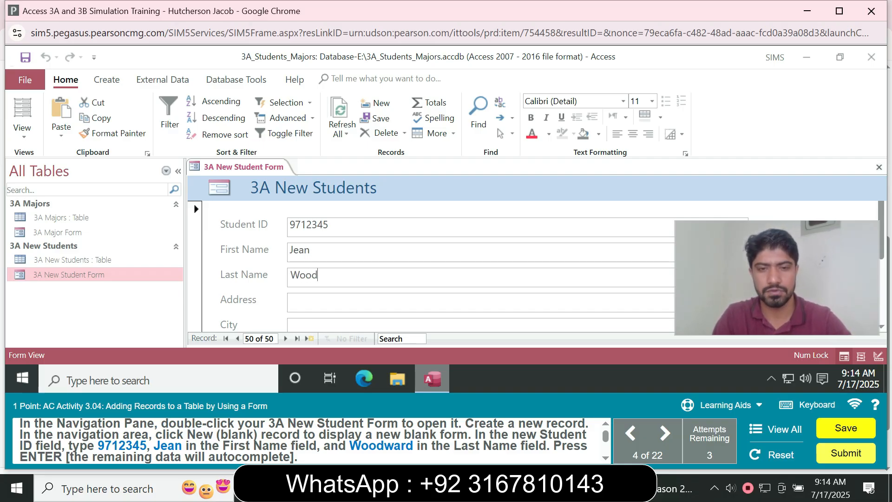
type("ward")
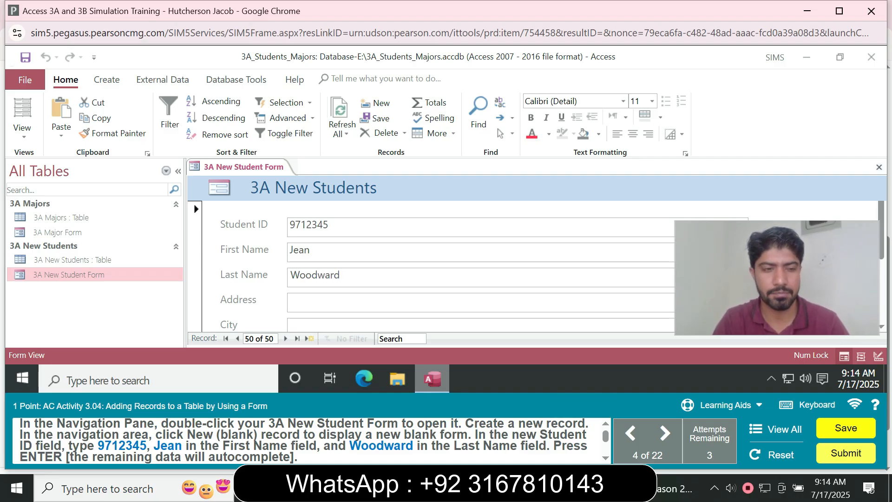
key("Return")
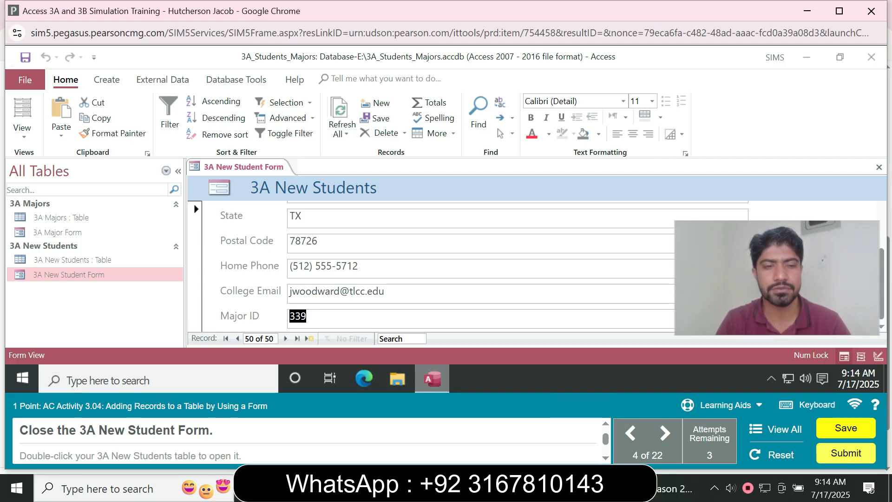
Step: Close the 3A New Student Form
left_click(243, 166)
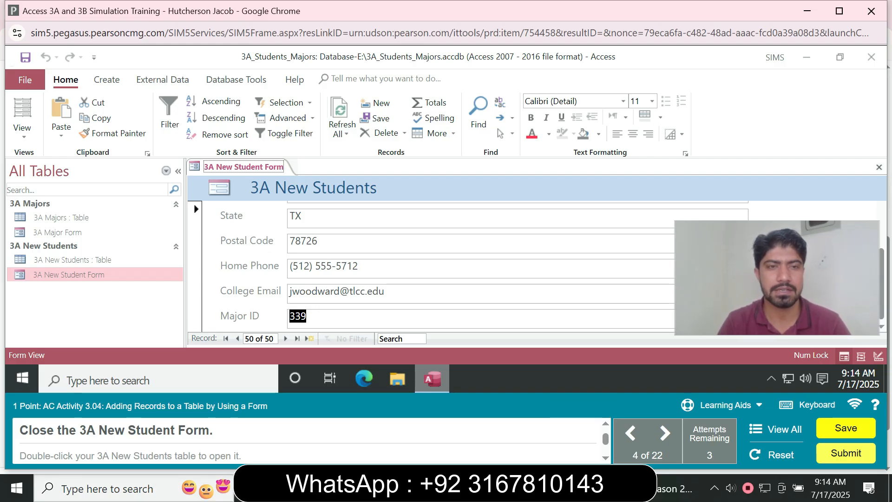
right_click(260, 167)
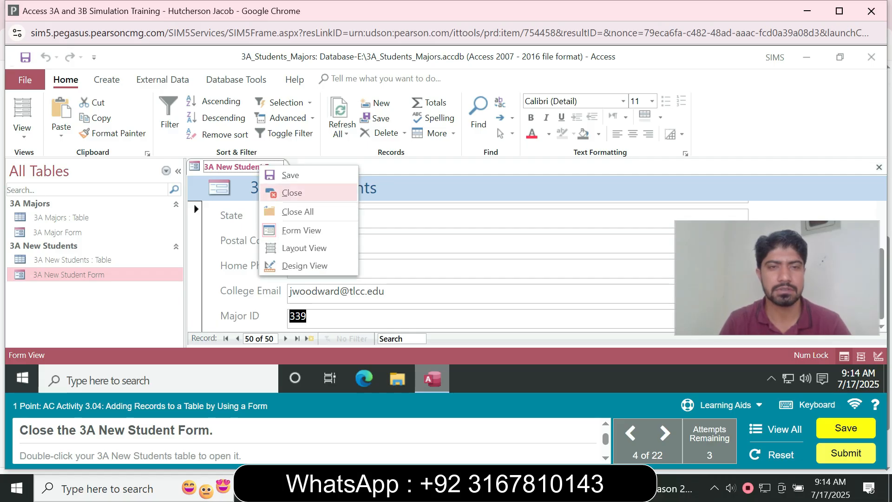
left_click(292, 192)
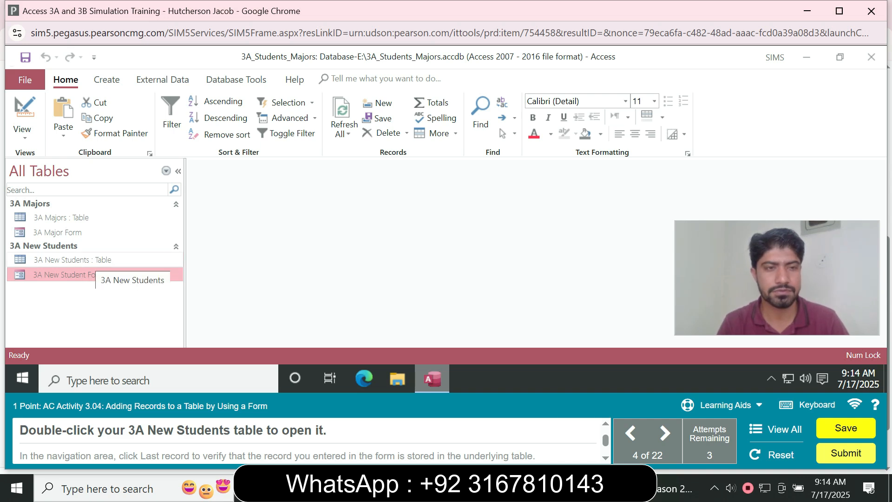
Step: Check the last record in the 3A New Students table and close the table
double_click(92, 261)
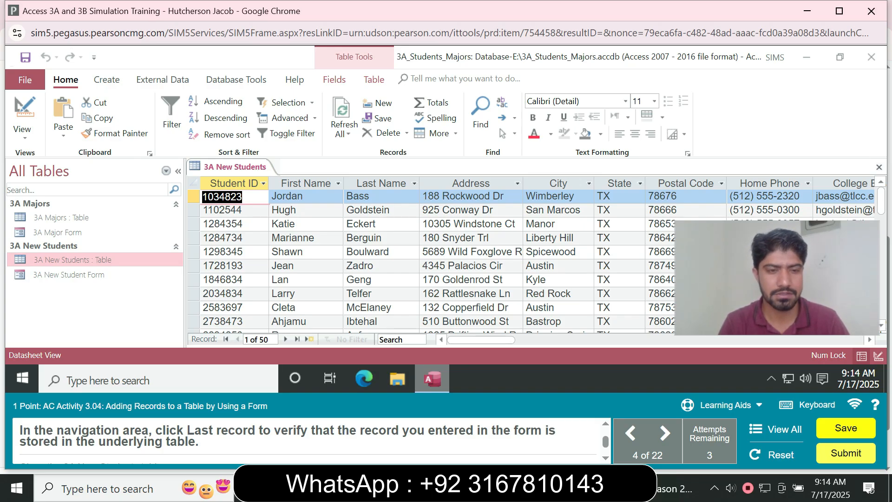
left_click(297, 339)
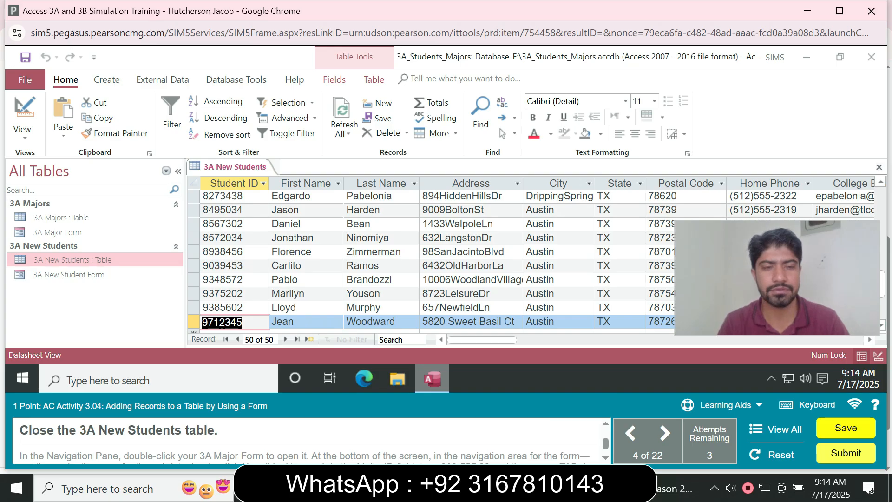
left_click(235, 166)
right_click(228, 163)
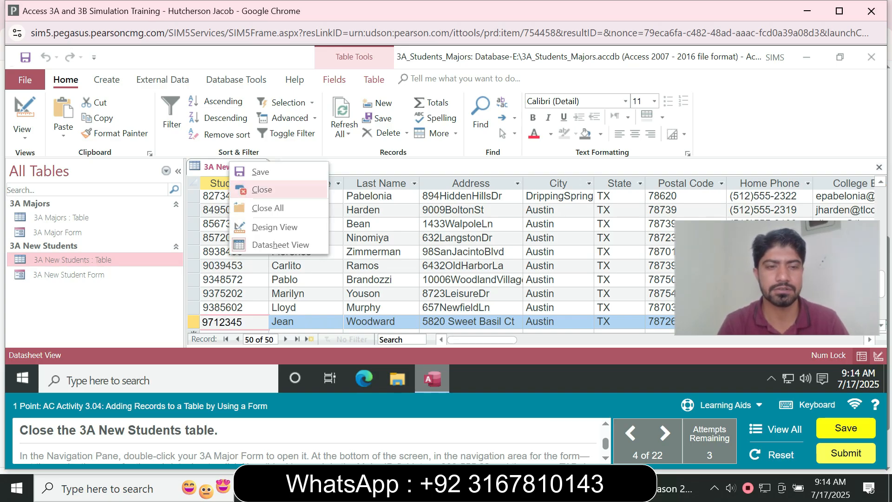
left_click(257, 188)
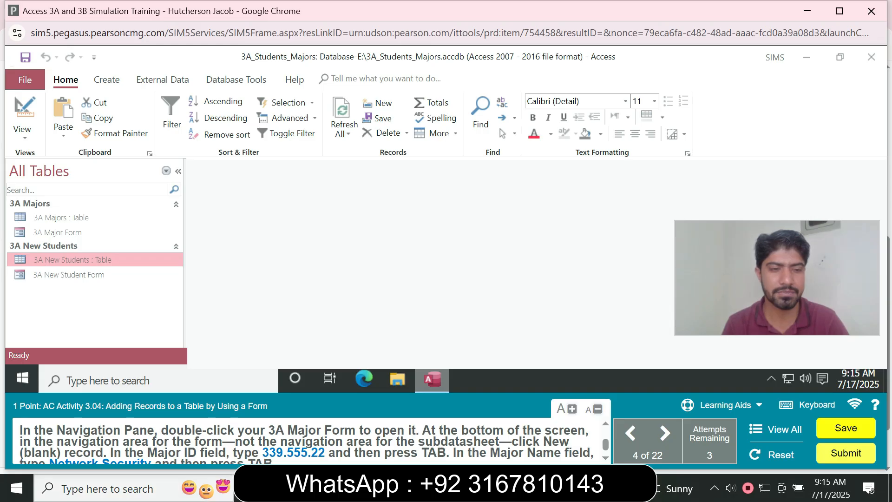
Step: Open the 3A Major Form and start a new blank record in the main form
scroll(307, 440, "down", 1)
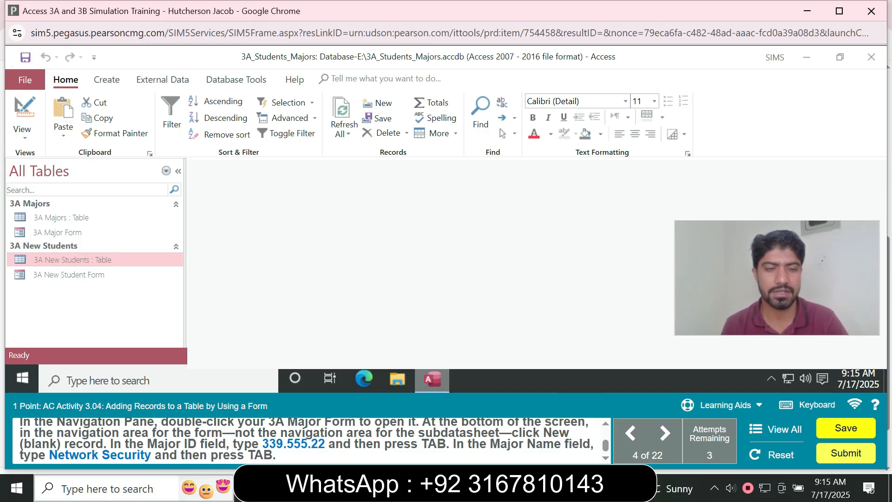
scroll(307, 440, "up", 3)
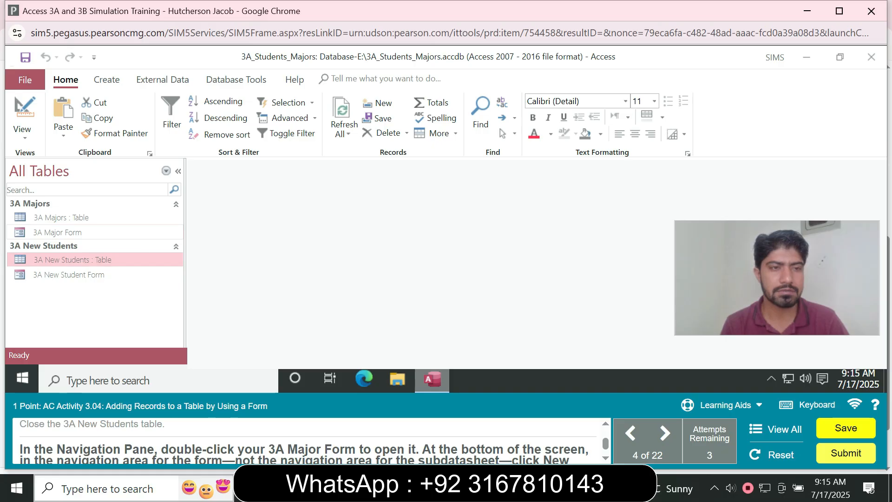
double_click(58, 233)
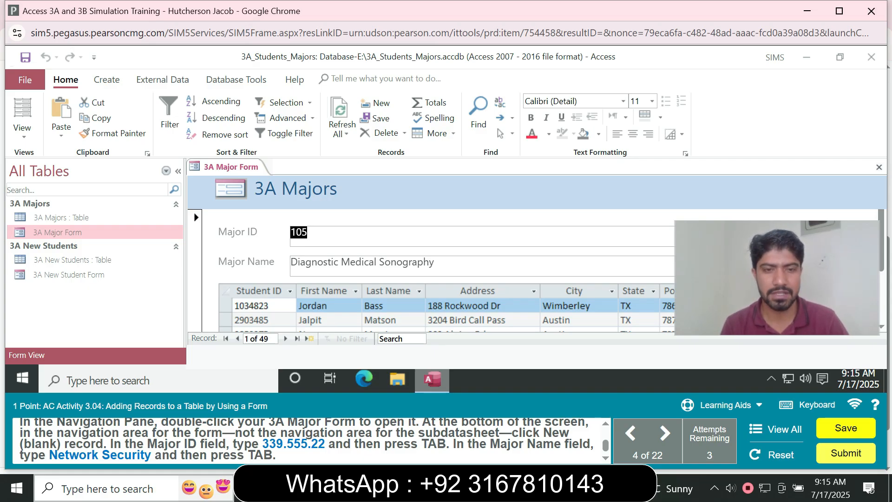
left_click(309, 339)
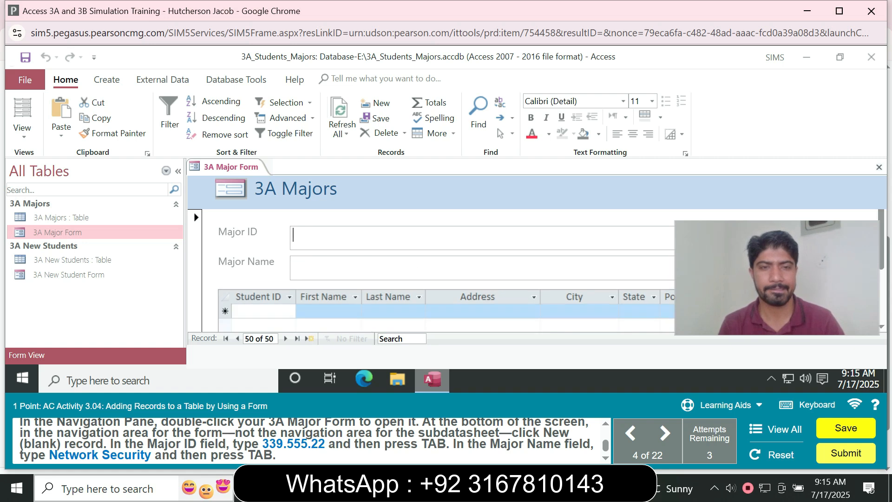
Step: Enter Major ID 339.555.22 and Major Name Network Security in the new record and commit the entry
type("33")
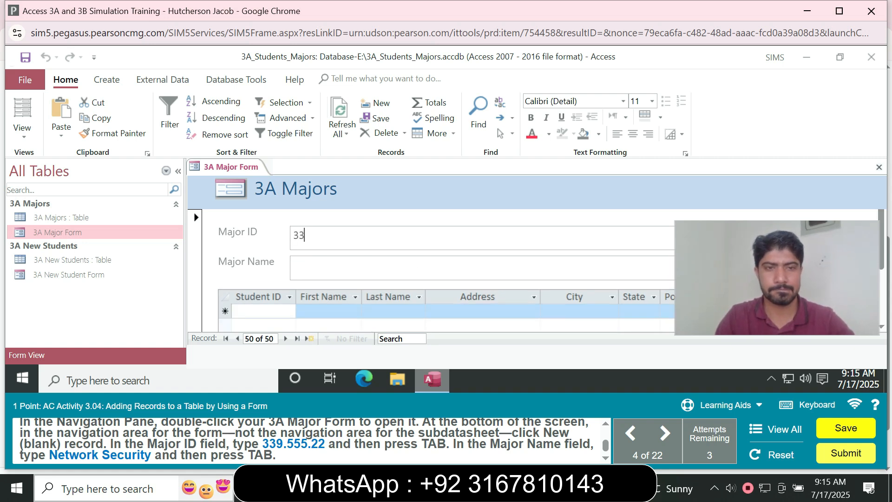
type("9.555.22")
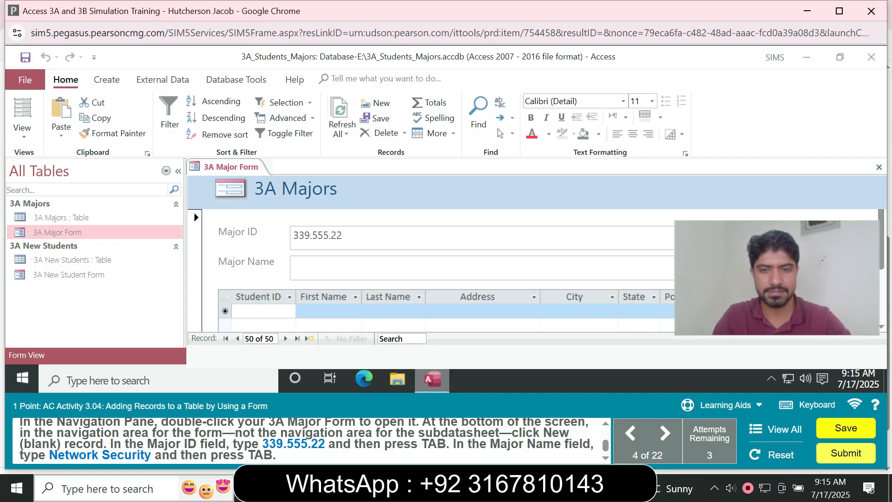
key("Tab")
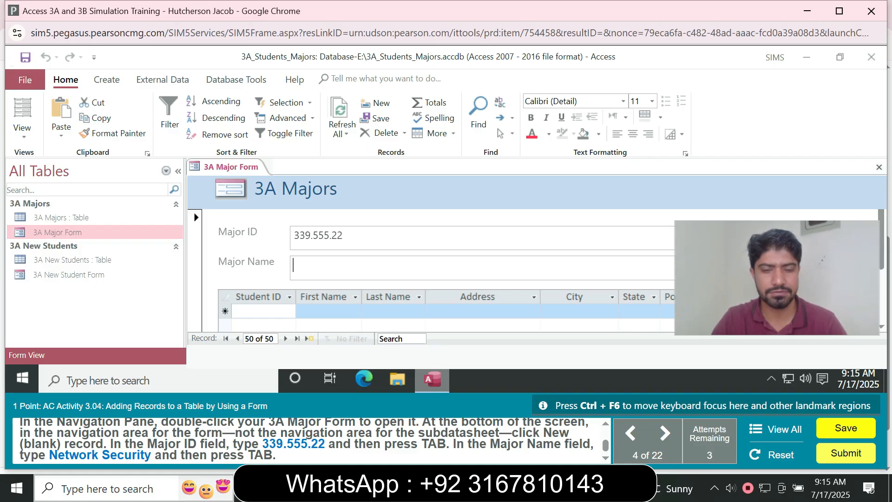
type("Ne")
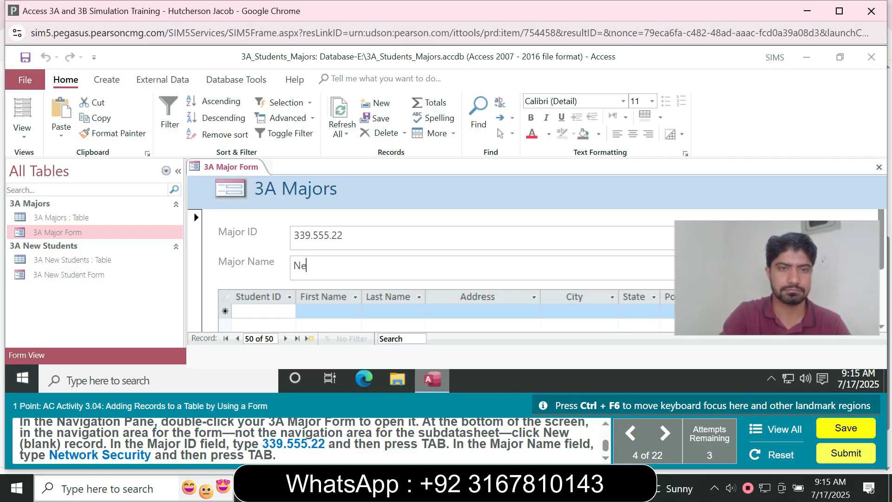
type("tw")
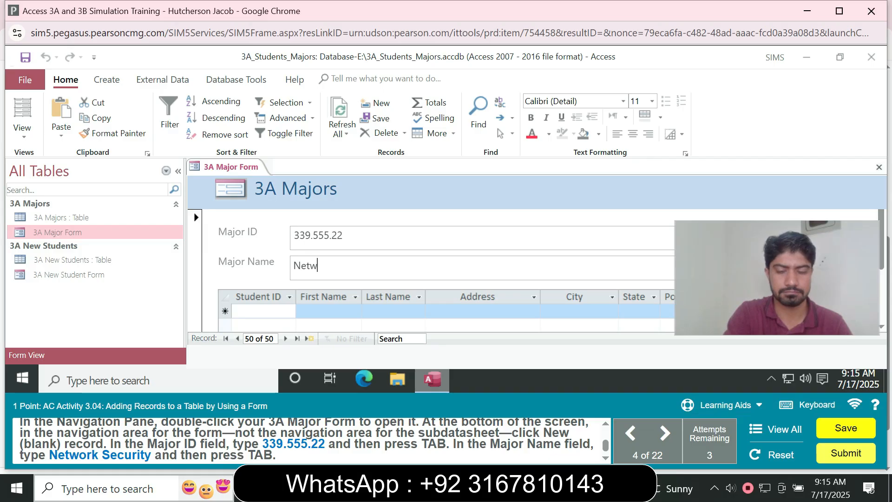
type("ork S")
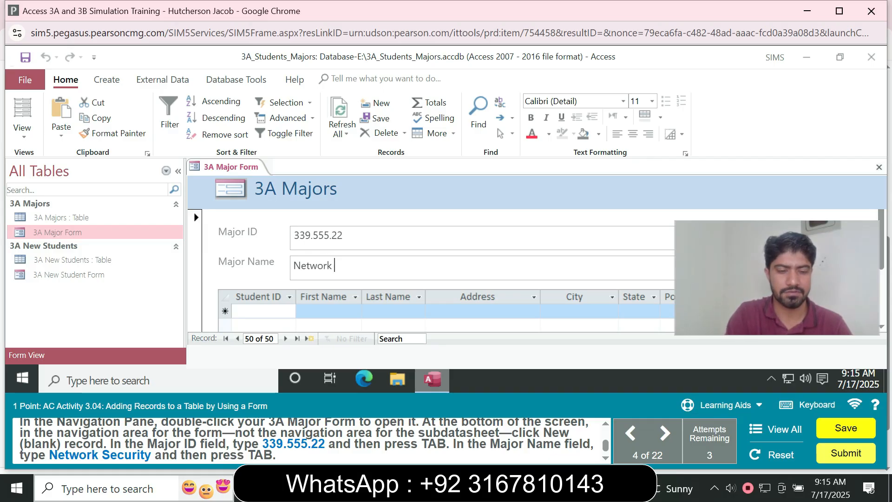
type("ecurity")
key("Tab")
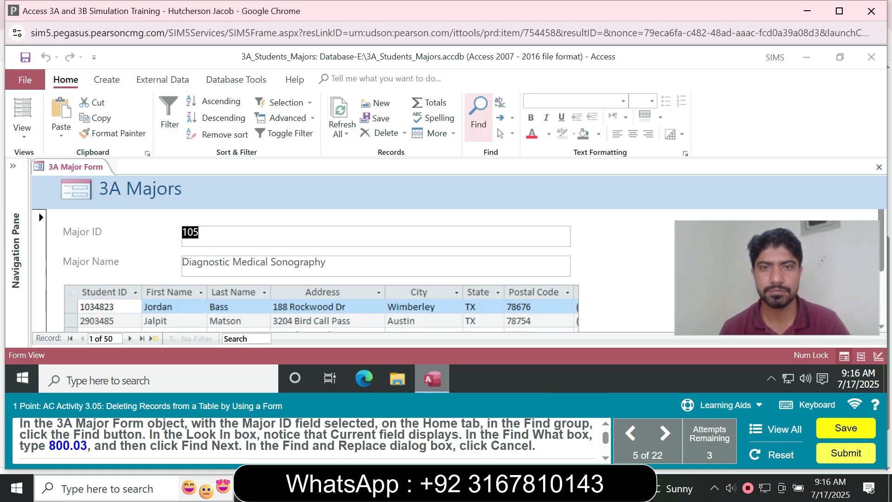
Step: Find the record with Major ID 800.03 in the 3A Major Form and close the Find and Replace dialog
left_click(479, 116)
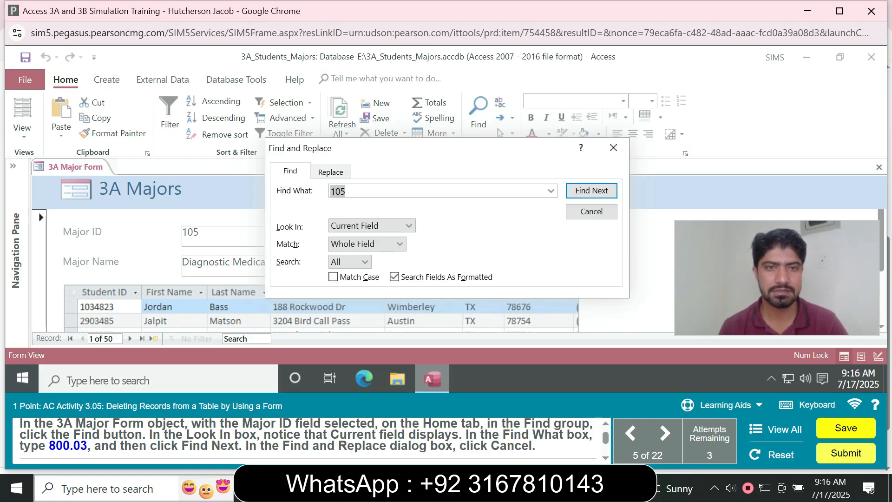
type("8")
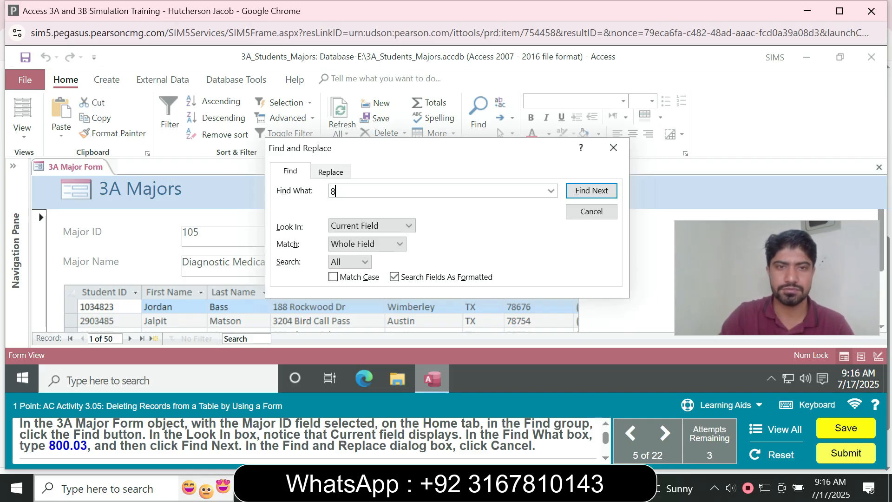
type("00.03")
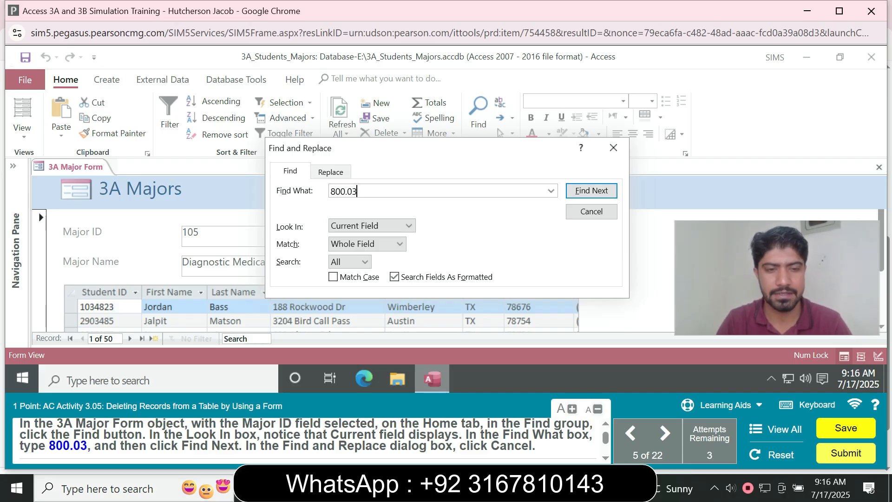
left_click(592, 190)
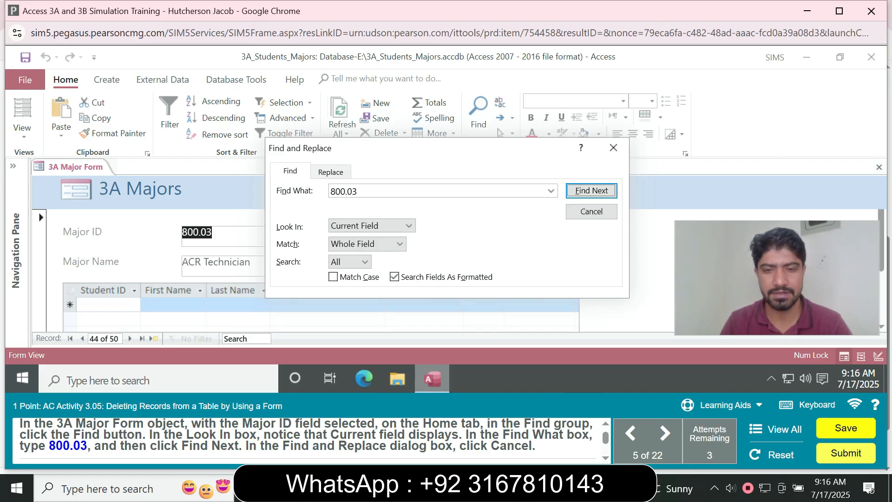
left_click(592, 211)
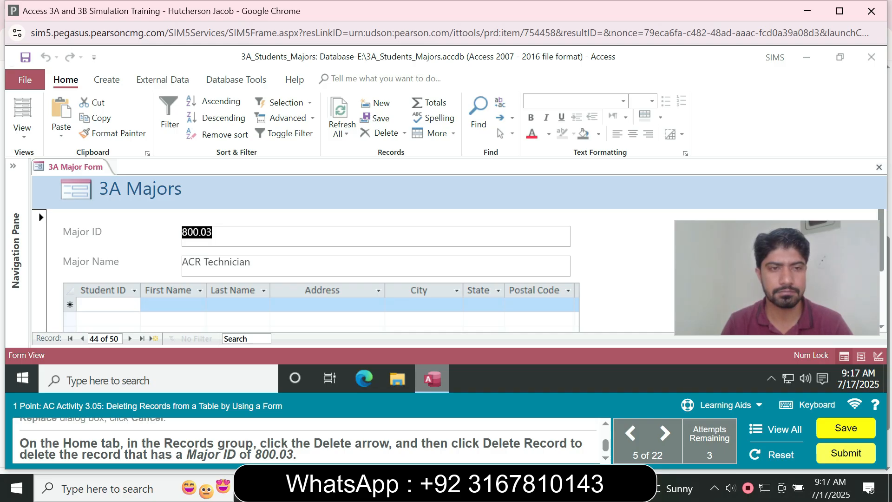
Step: Delete the record with Major ID 800.03 from the 3A Major Form and confirm the deletion
left_click_drag(105, 232, 86, 232)
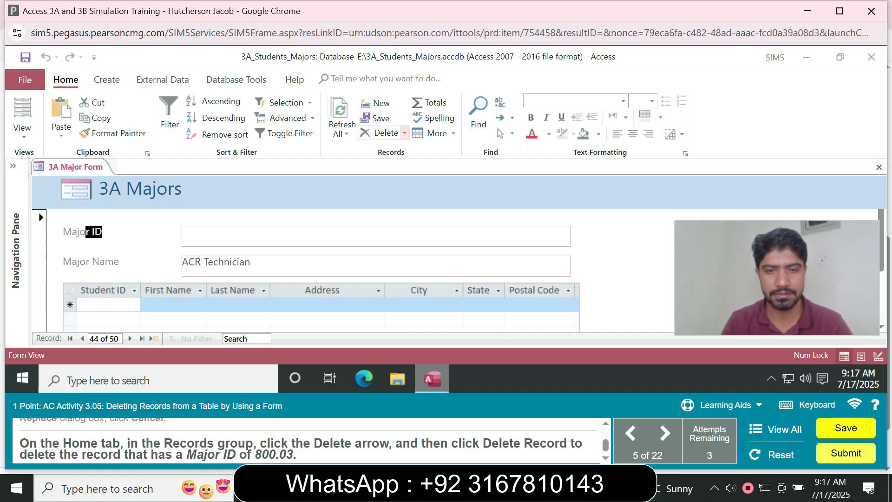
left_click(404, 133)
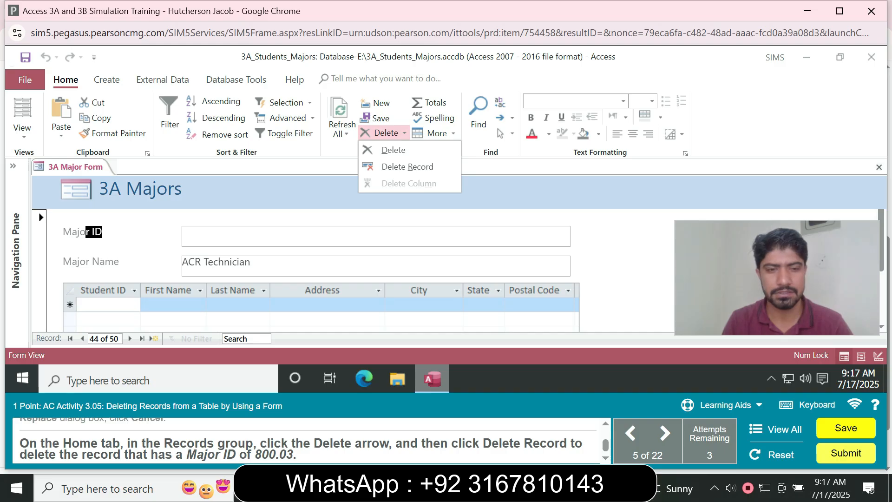
left_click(407, 166)
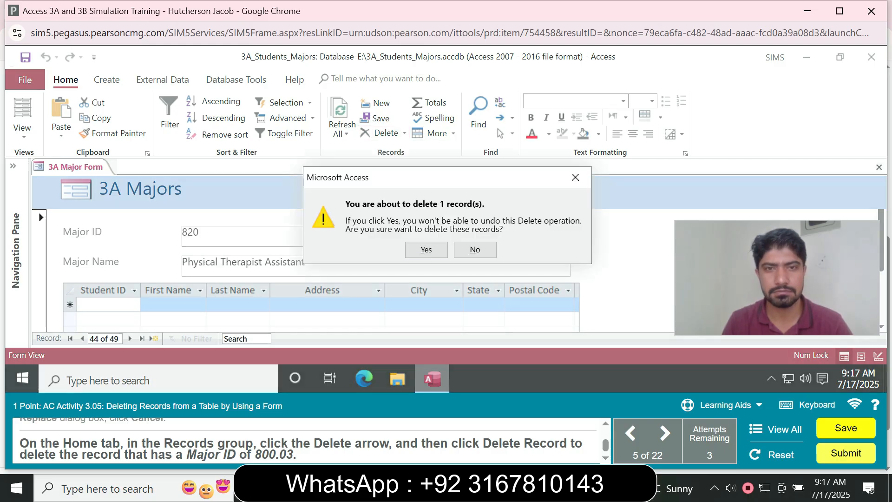
key("Return")
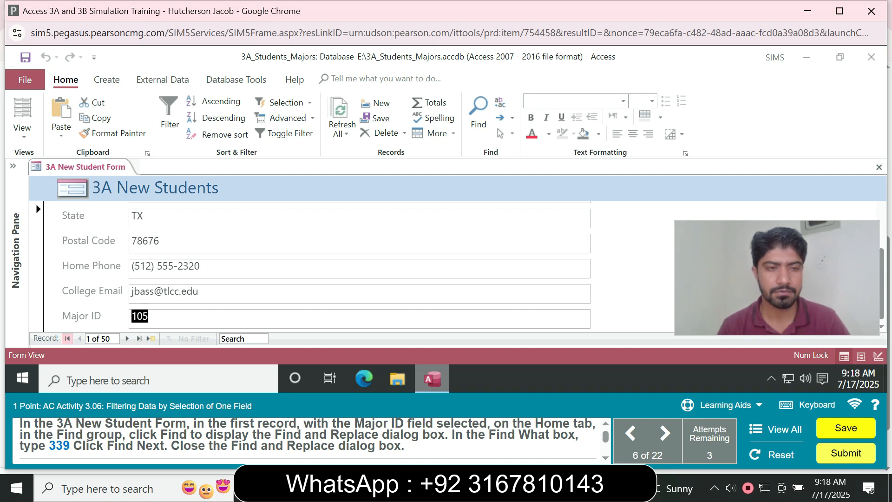
Step: Find 339 in the Major ID field of the 3A New Student Form and close the Find and Replace dialog
left_click(67, 338)
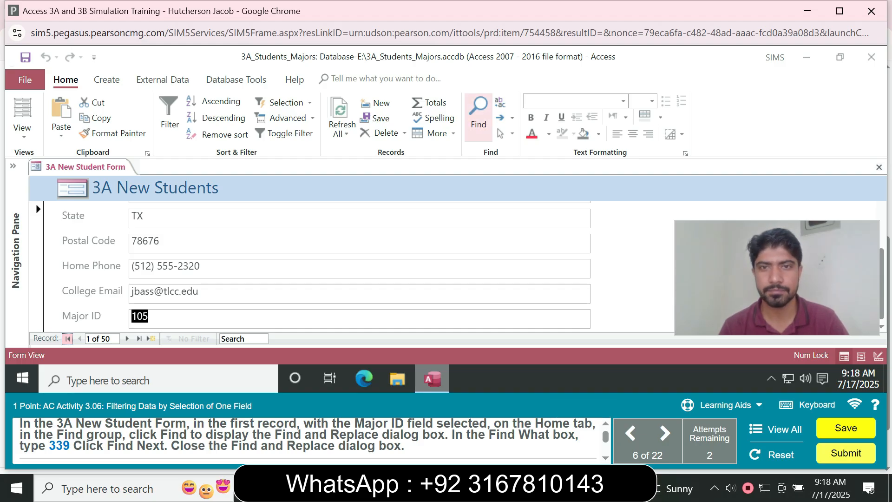
left_click(479, 114)
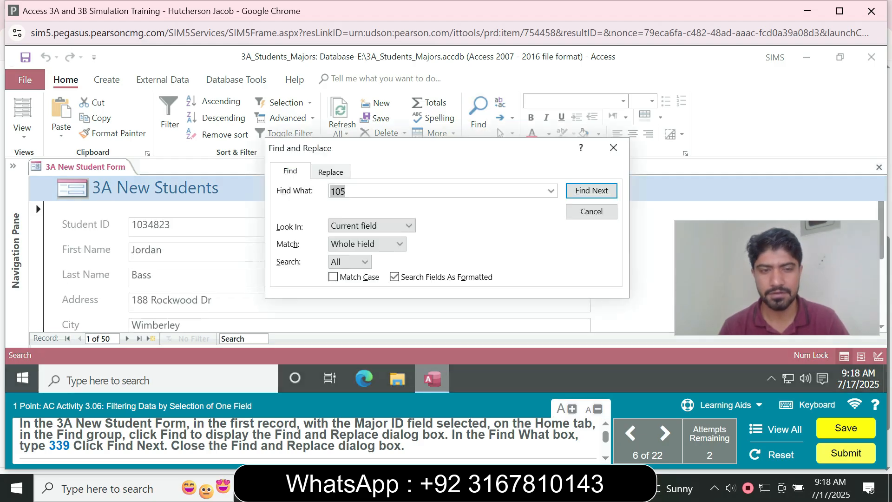
type("339")
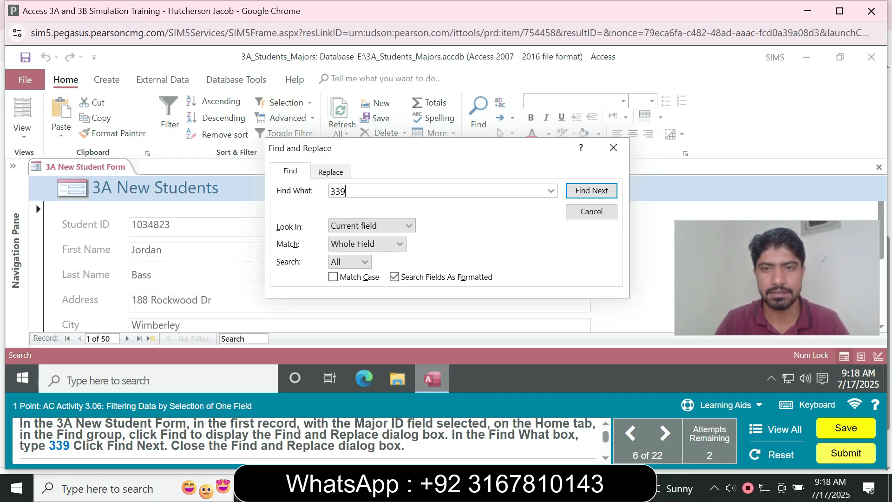
key("Return")
left_click(592, 211)
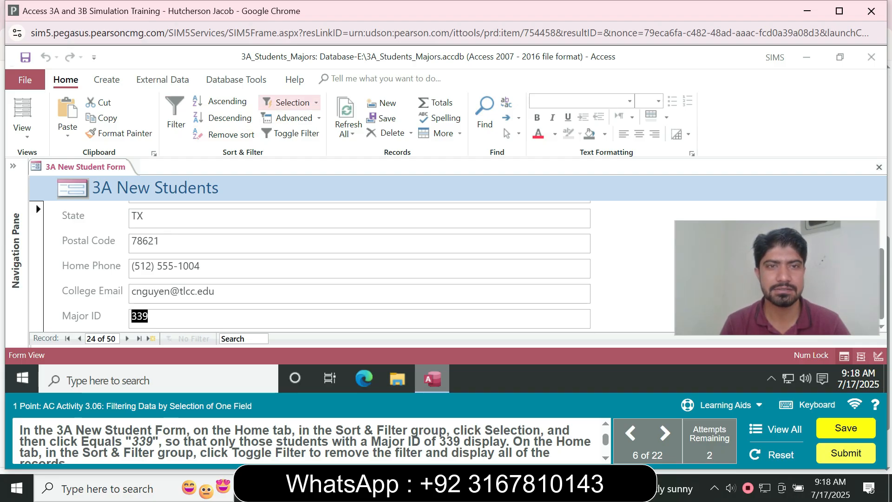
Step: Filter the 3A New Student Form by selection to Major ID equals 339, and toggle the filter off
left_click(289, 102)
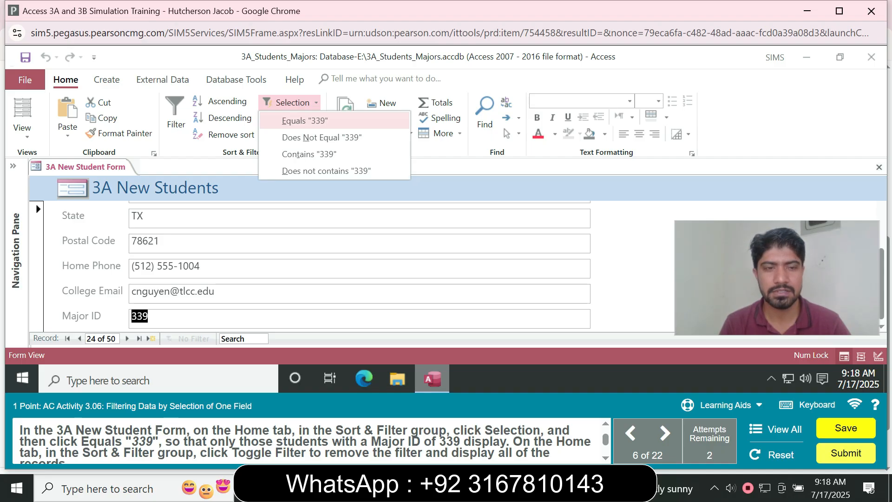
left_click(304, 120)
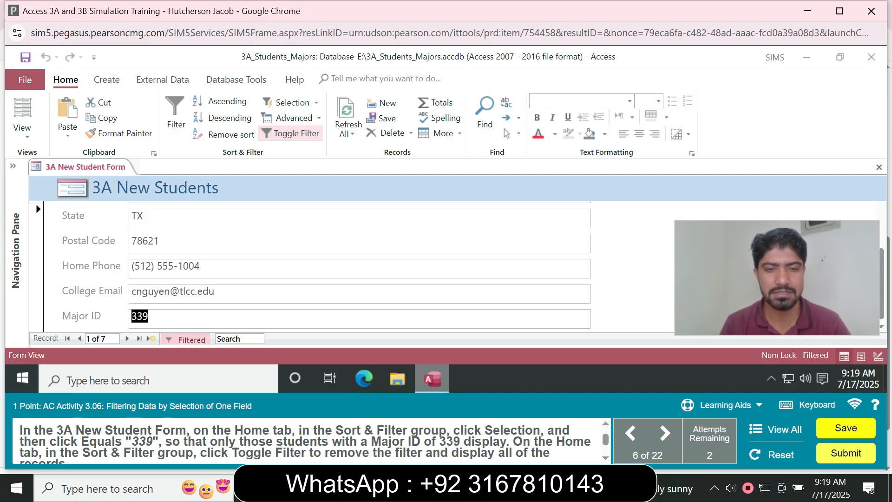
left_click(291, 133)
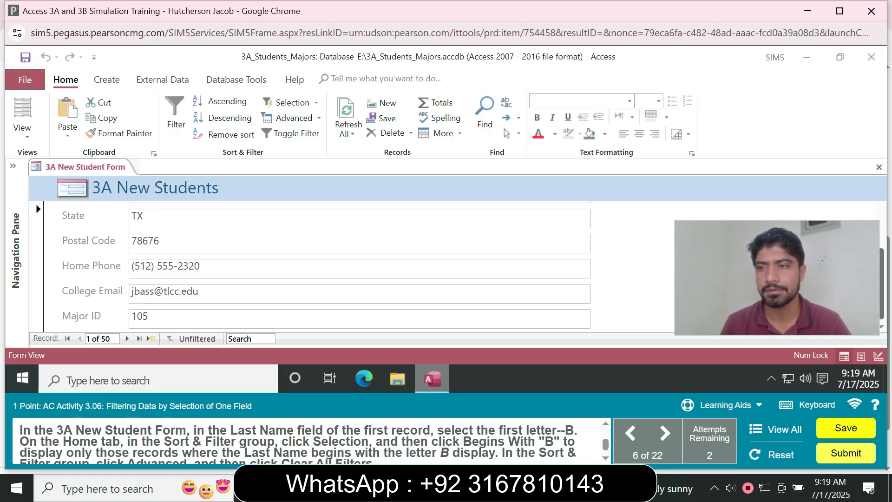
Step: Select the first letter in the first record's Last Name field and filter the form to last names beginning with B
left_click_drag(882, 284, 882, 228)
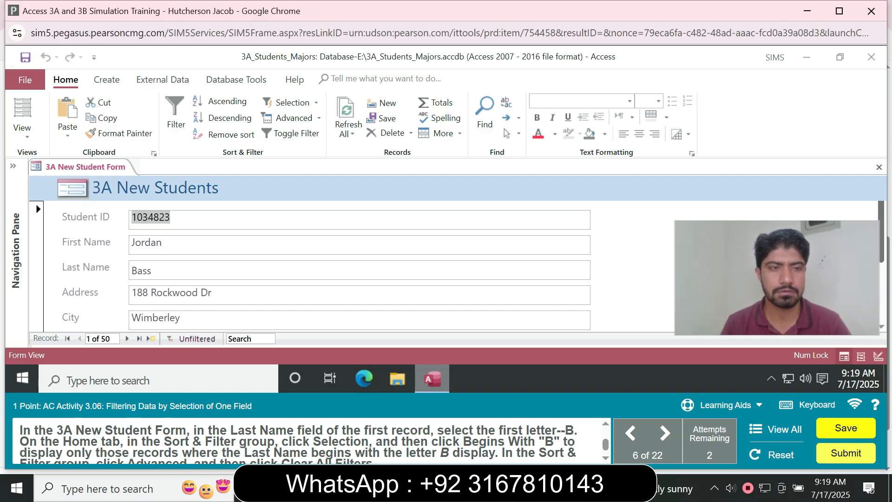
left_click(152, 270)
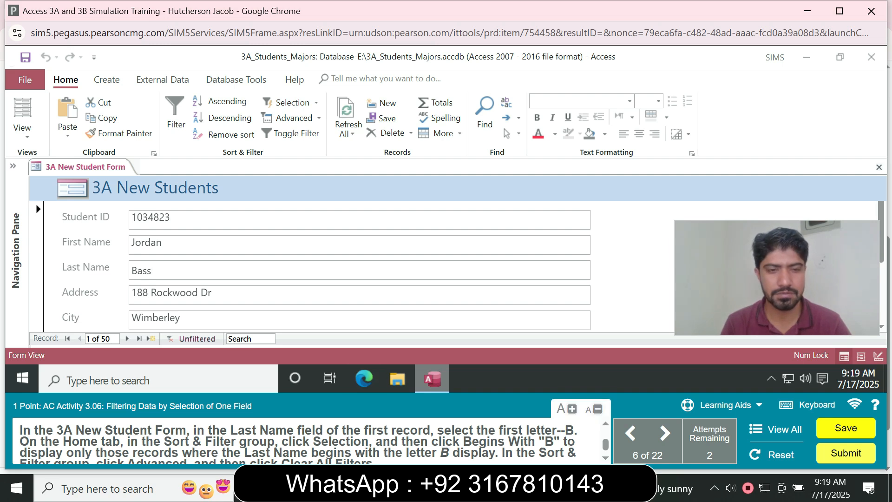
key("shift+Left")
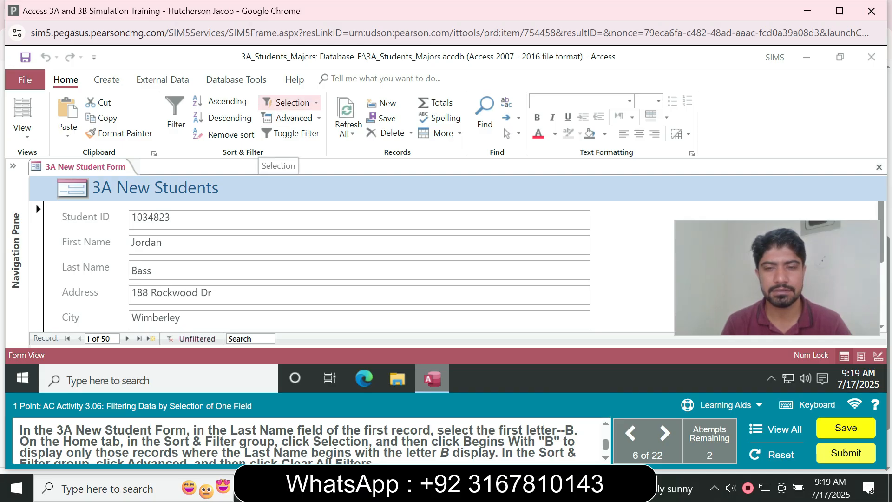
left_click(288, 102)
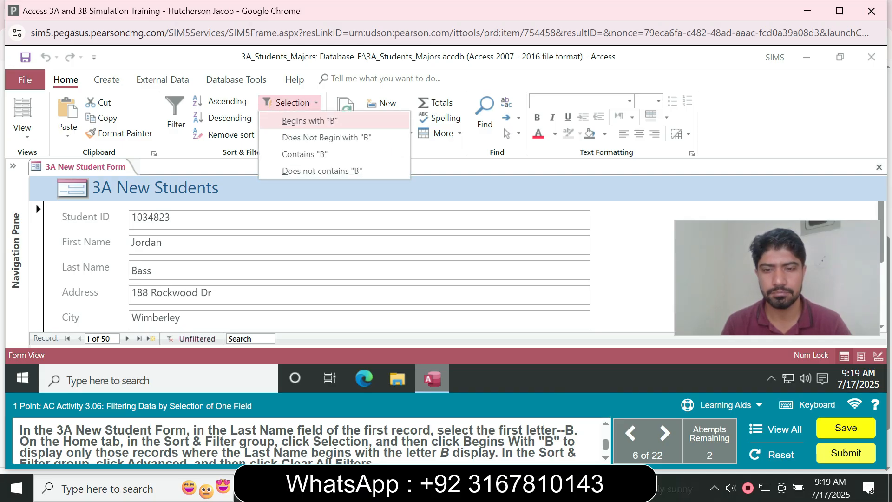
left_click(310, 120)
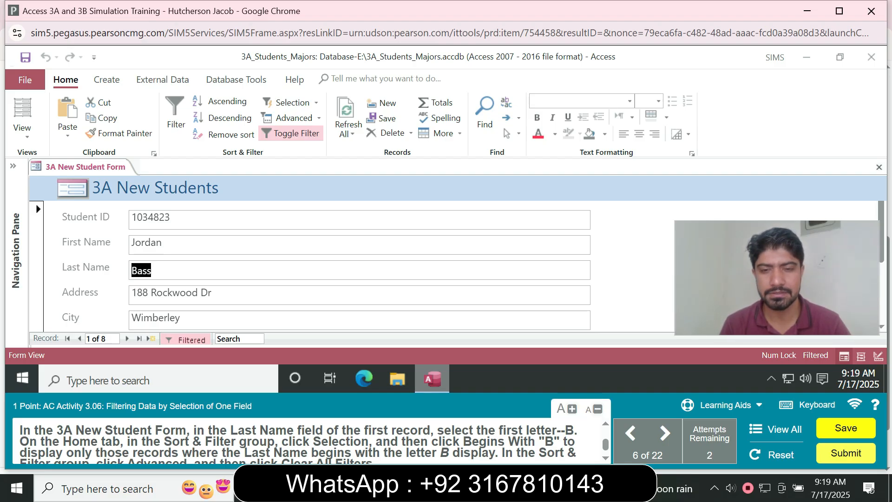
Step: Read the rest of the instruction and clear all filters from the 3A New Student Form
left_click(605, 458)
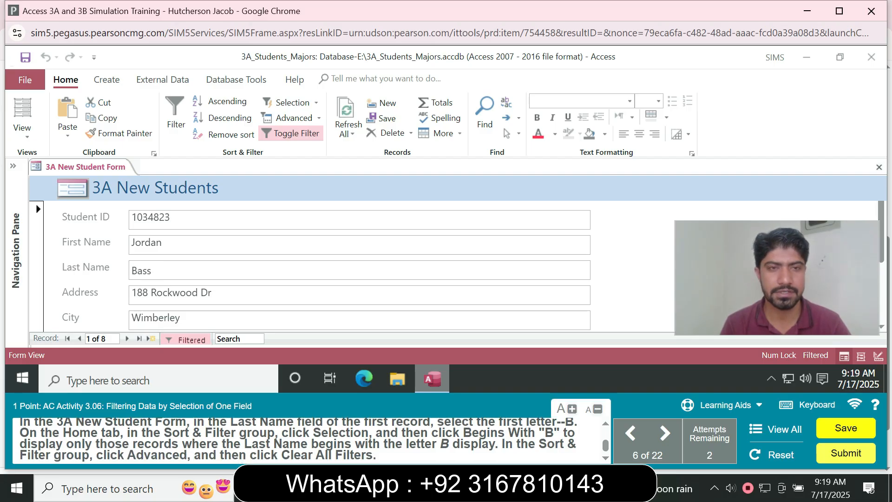
left_click(293, 118)
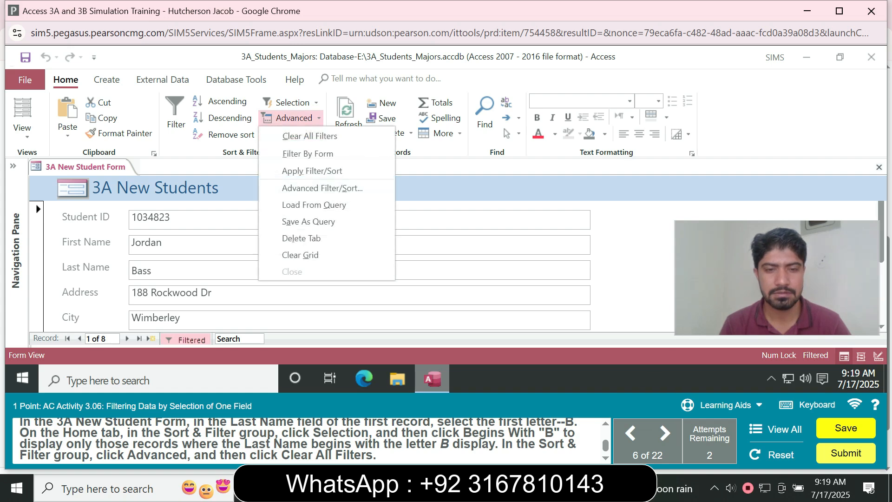
left_click(297, 136)
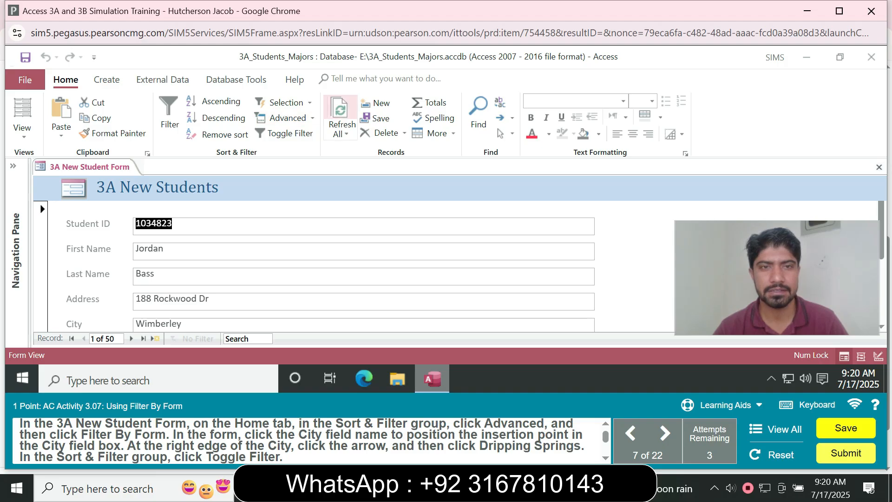
Step: Use Filter By Form on the 3A New Student Form to filter for City Dripping Springs and apply the filter
left_click(286, 118)
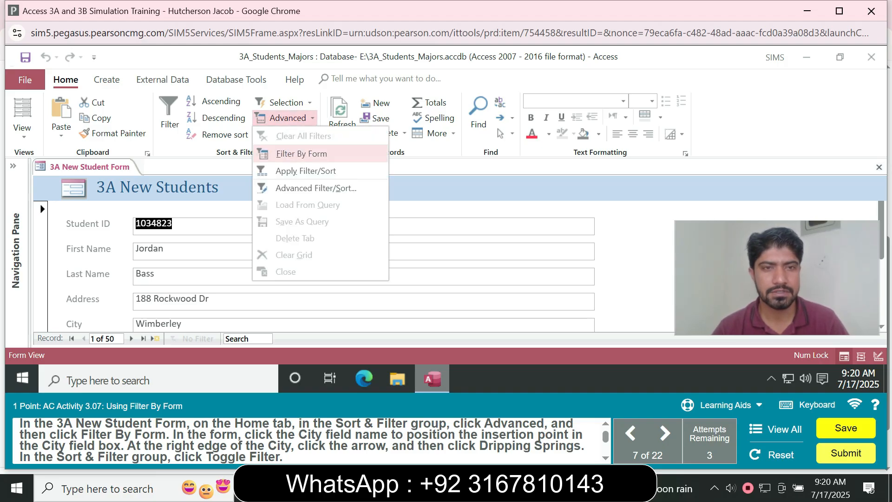
left_click(302, 153)
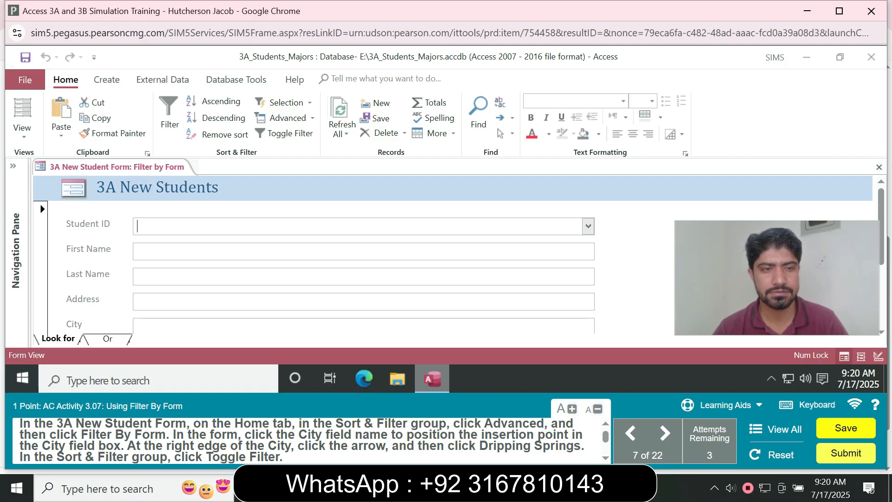
left_click(138, 326)
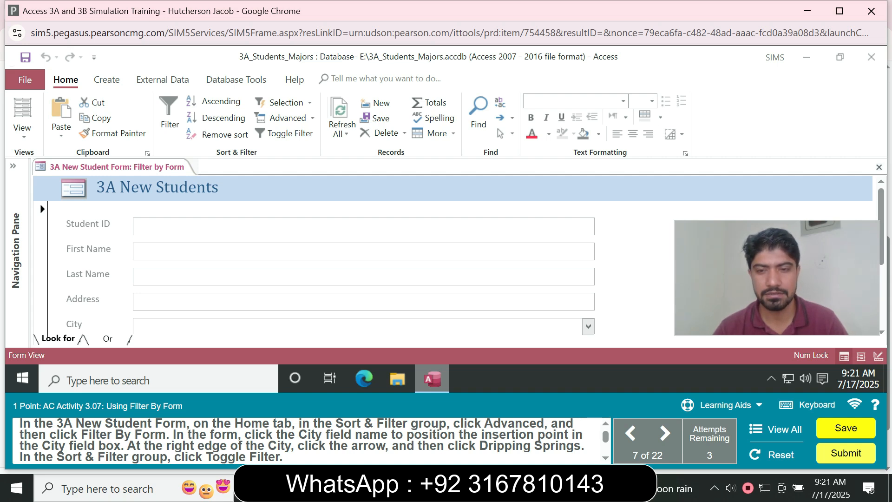
left_click(588, 327)
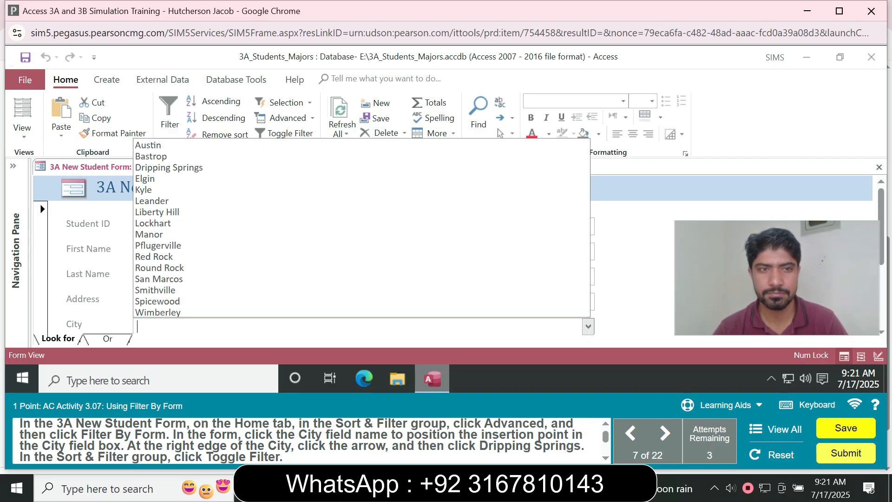
left_click(169, 167)
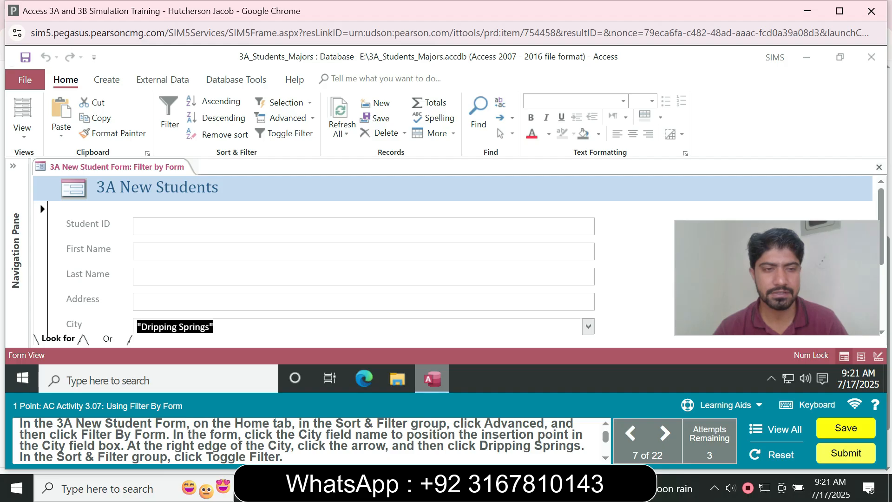
left_click(285, 134)
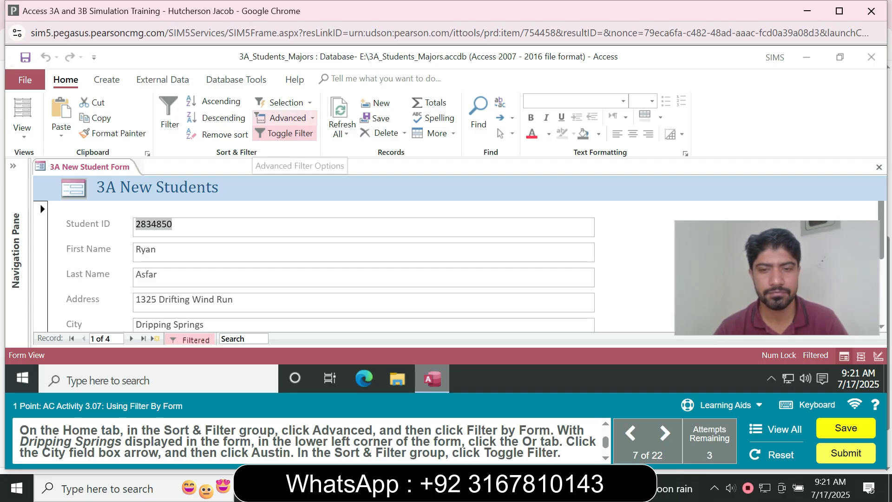
Step: Reopen Filter By Form, add an Or condition with City set to Austin, and apply the filter
left_click(287, 118)
left_click(304, 153)
left_click(288, 118)
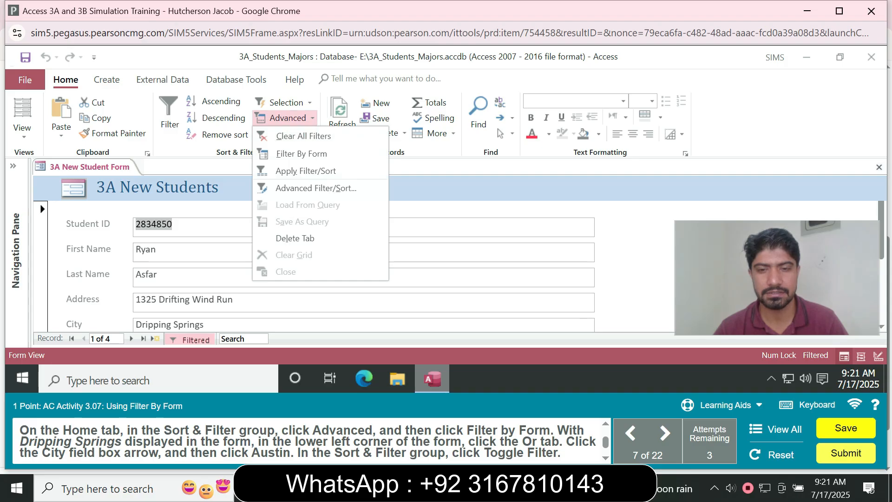
left_click(301, 154)
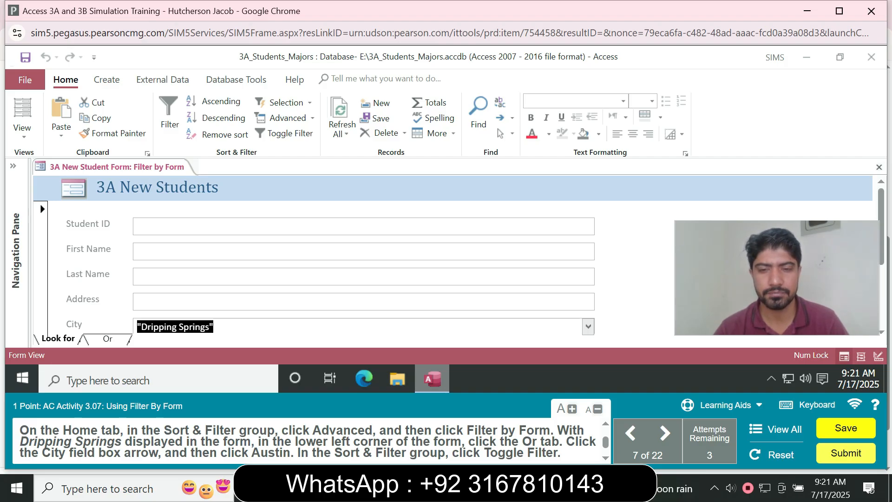
left_click(108, 339)
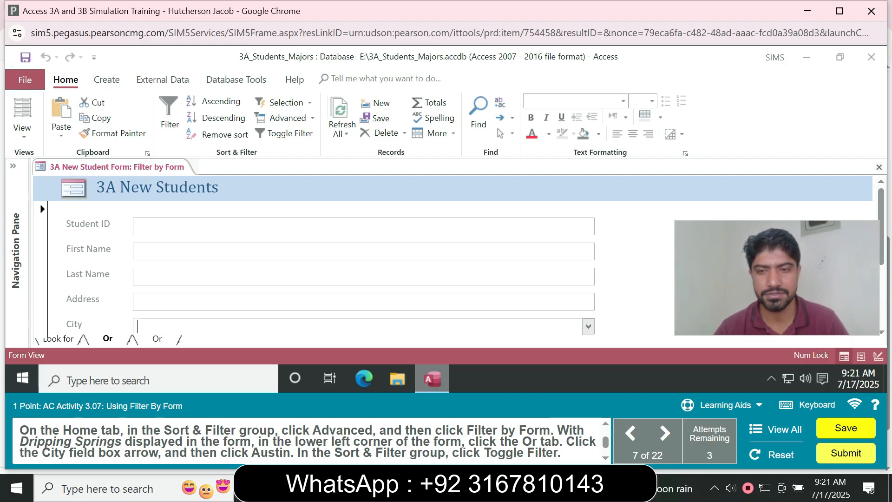
left_click(588, 326)
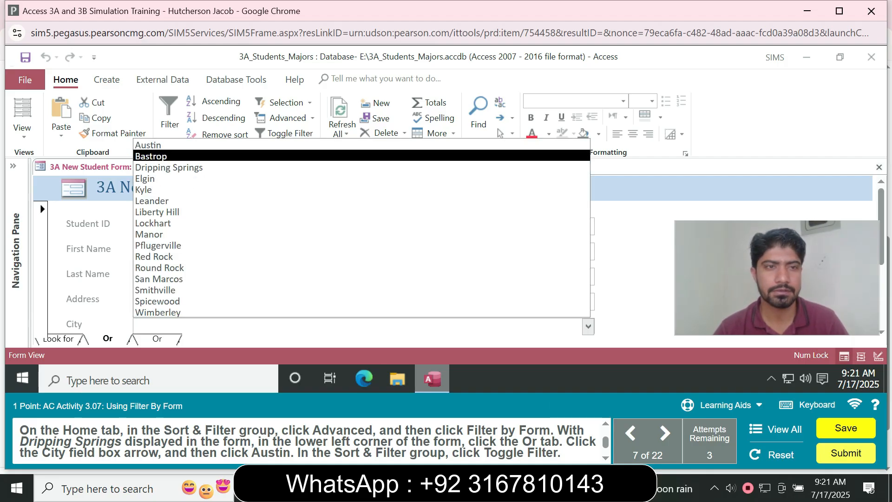
left_click(148, 145)
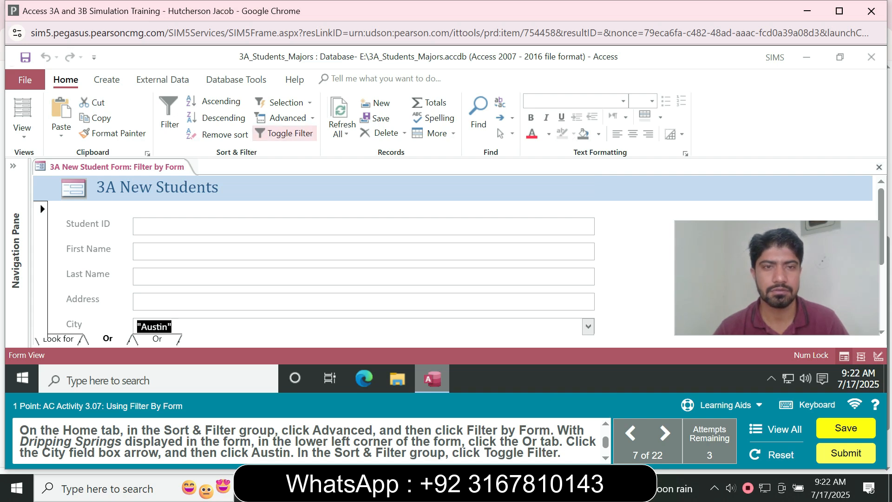
left_click(285, 133)
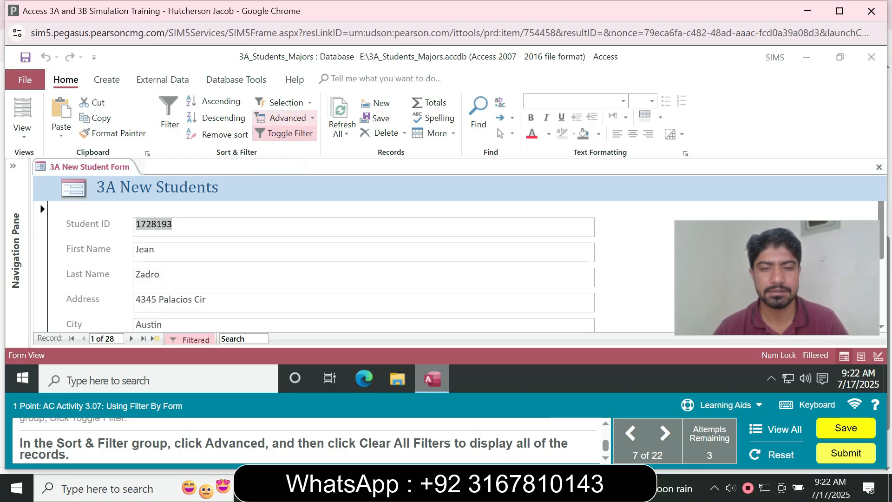
Step: Clear all filters from the 3A New Student Form
left_click(284, 118)
left_click(303, 136)
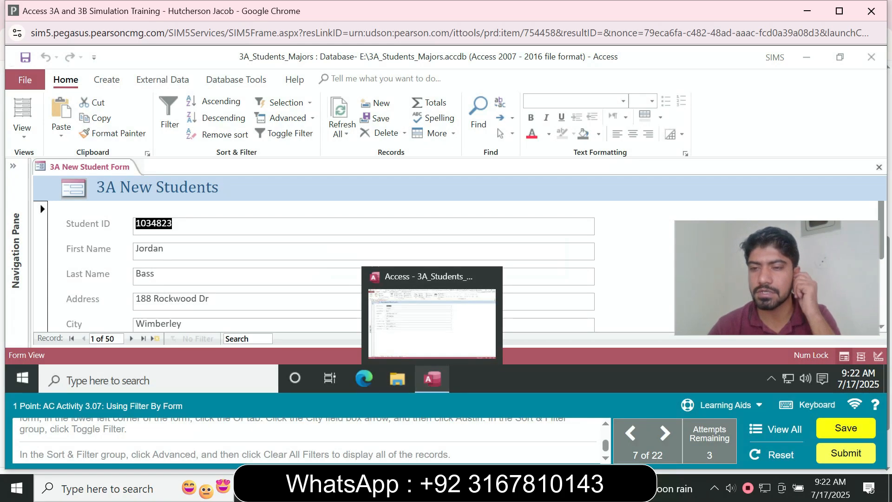
mouse_move(432, 378)
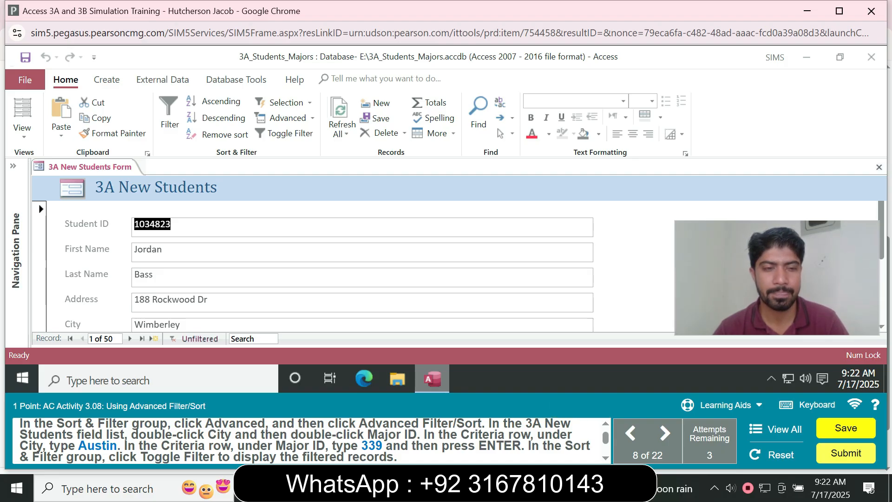
Step: Create an Advanced Filter/Sort for the form and add the City and Major ID fields to its design grid
left_click(285, 118)
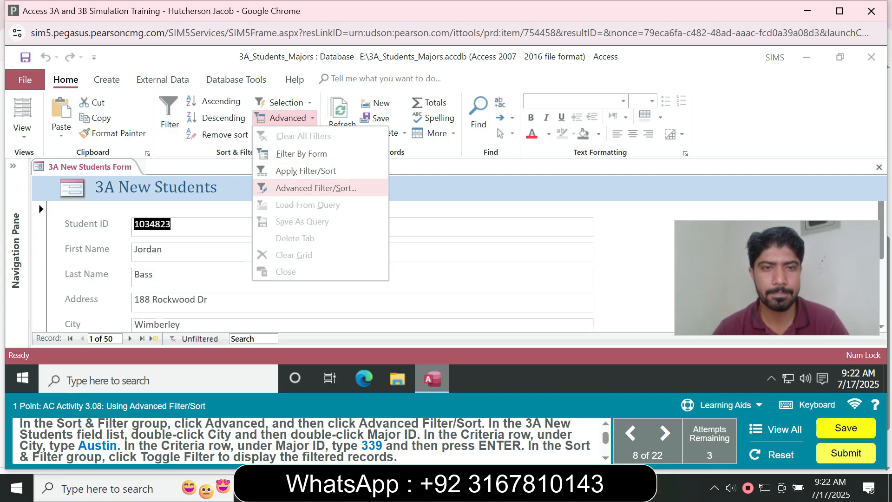
left_click(316, 188)
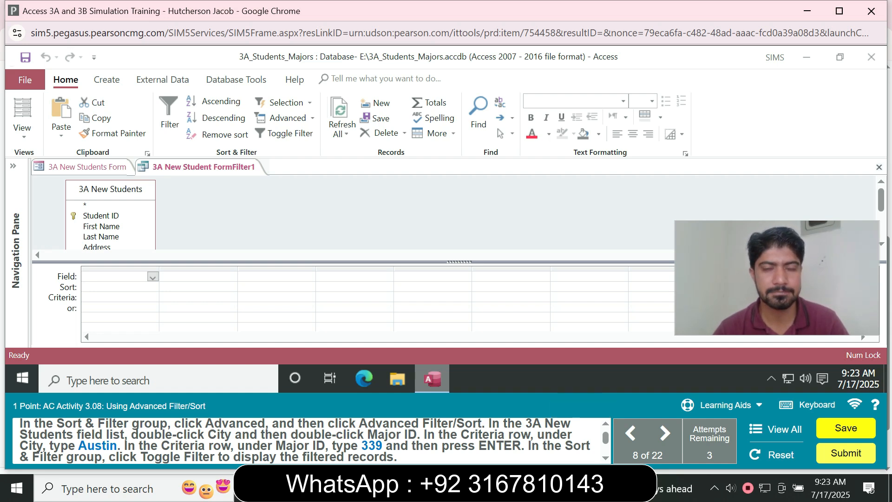
scroll(111, 223, "down", 2)
double_click(89, 228)
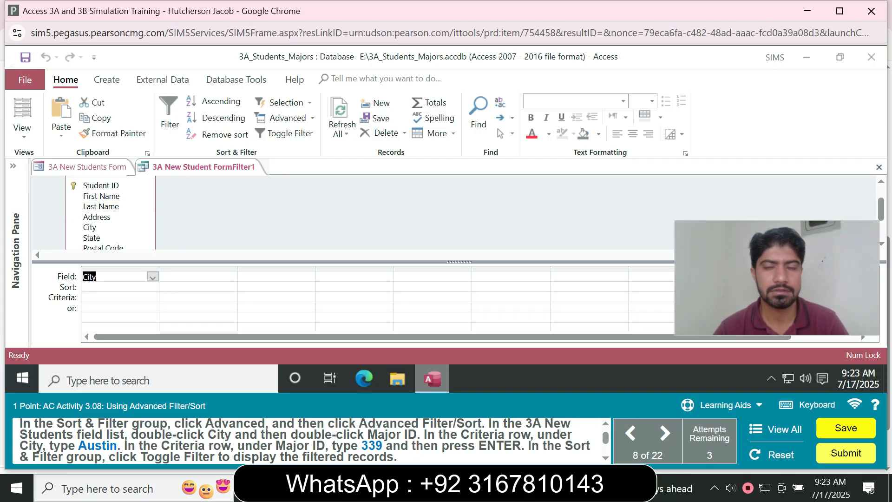
left_click_drag(881, 209, 880, 225)
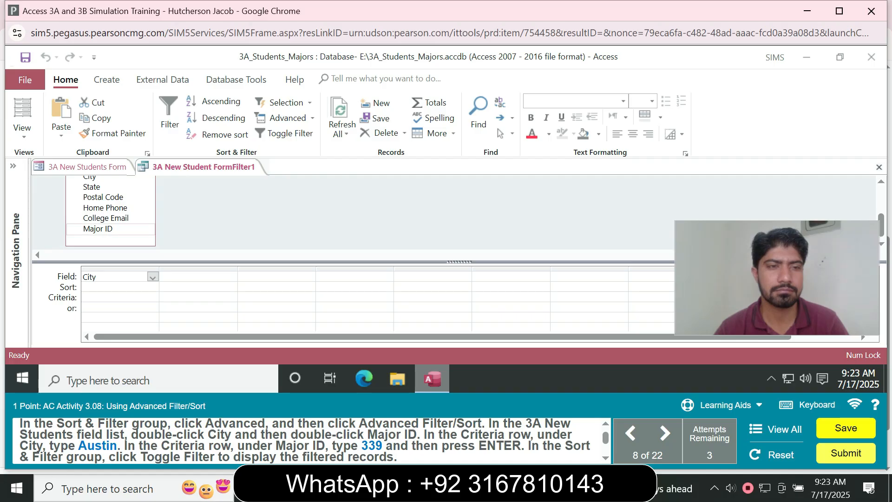
double_click(98, 229)
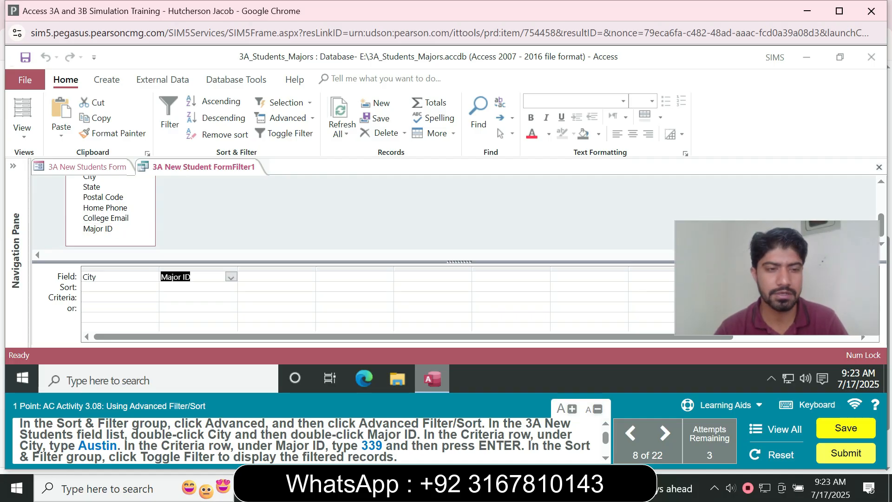
Step: Set the criteria to Austin for City and 339 for Major ID, and apply the advanced filter
left_click(120, 298)
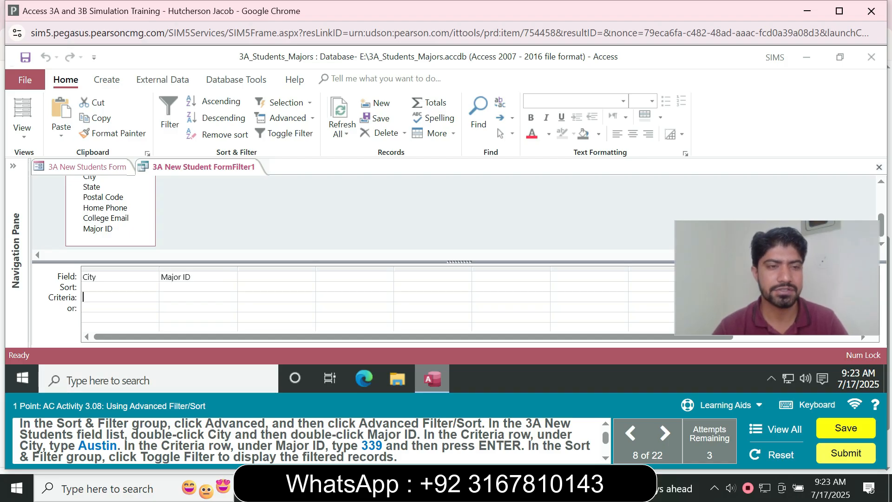
type("A")
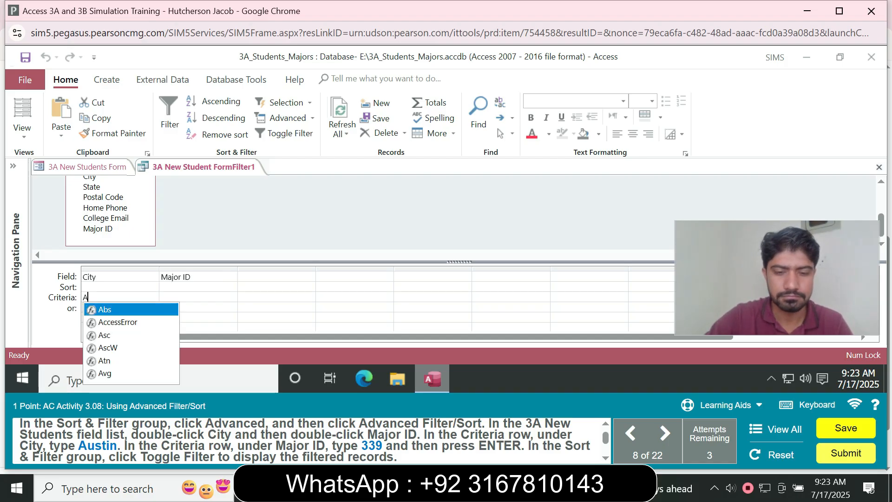
type("ustin")
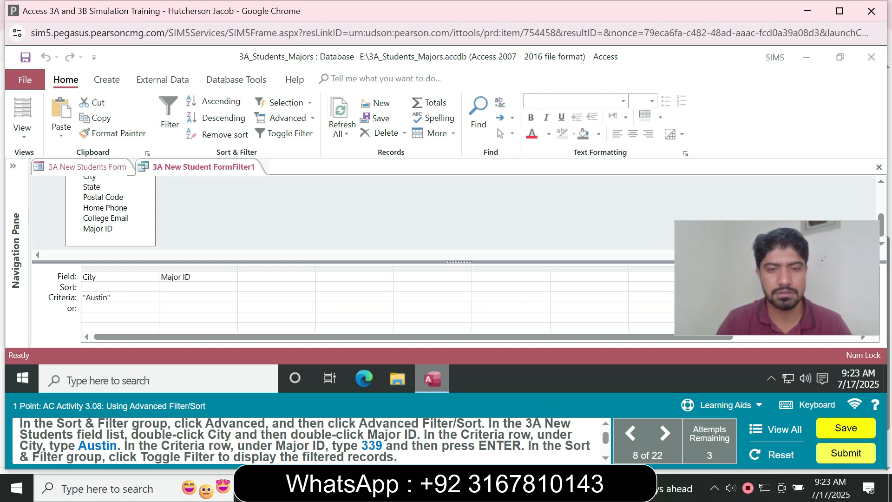
type("339")
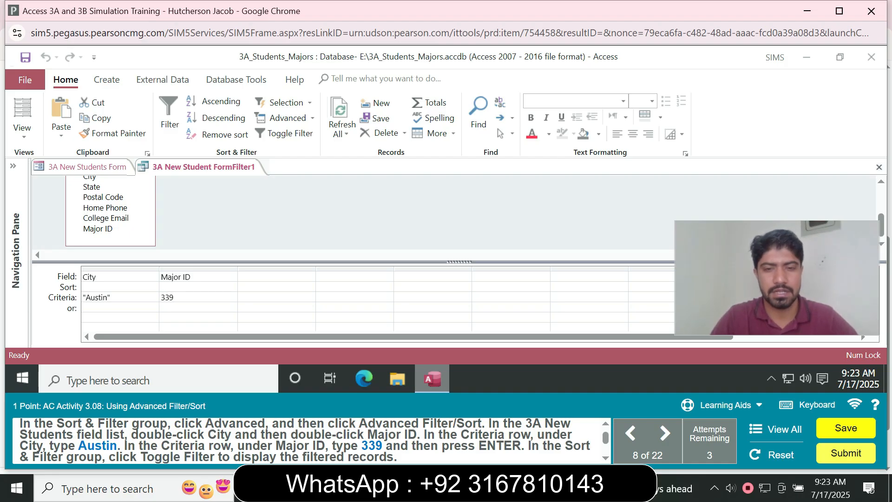
key("Return")
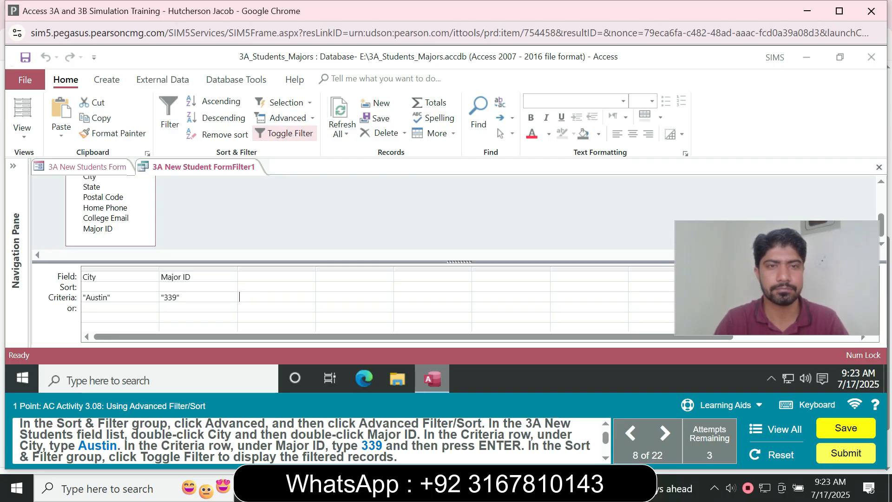
left_click(284, 133)
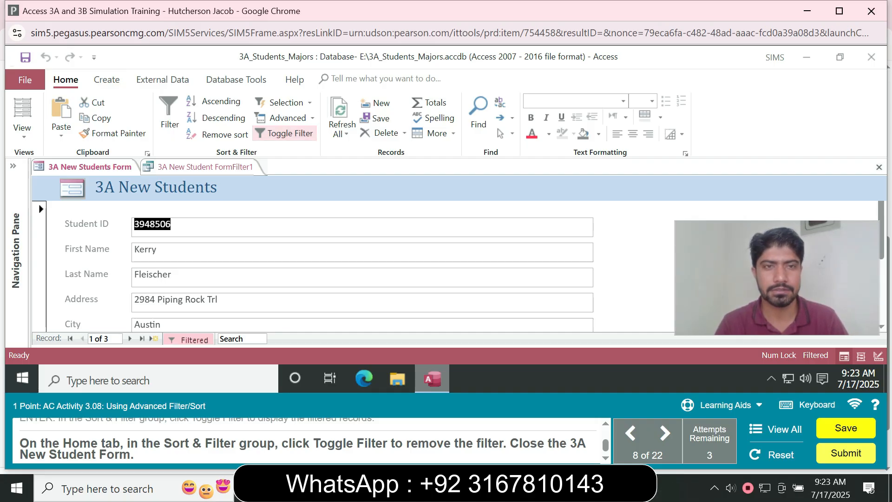
Step: Toggle the filter off and close the 3A New Students Form
left_click(286, 133)
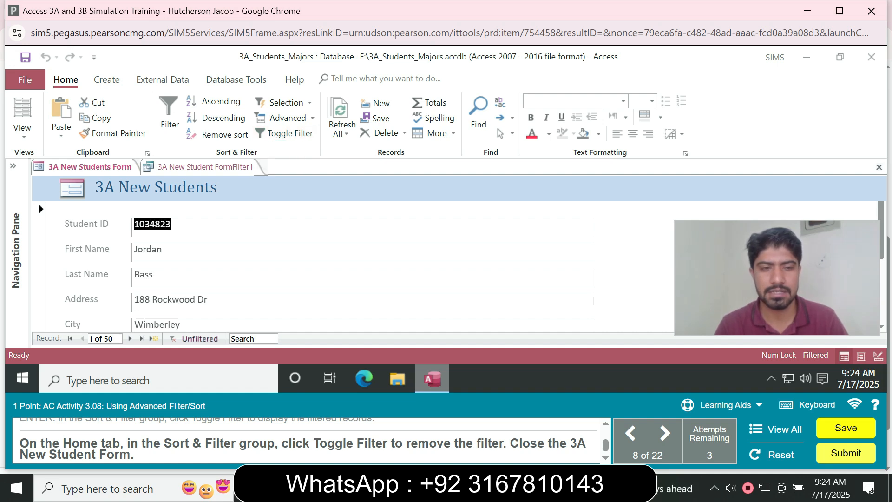
left_click(879, 167)
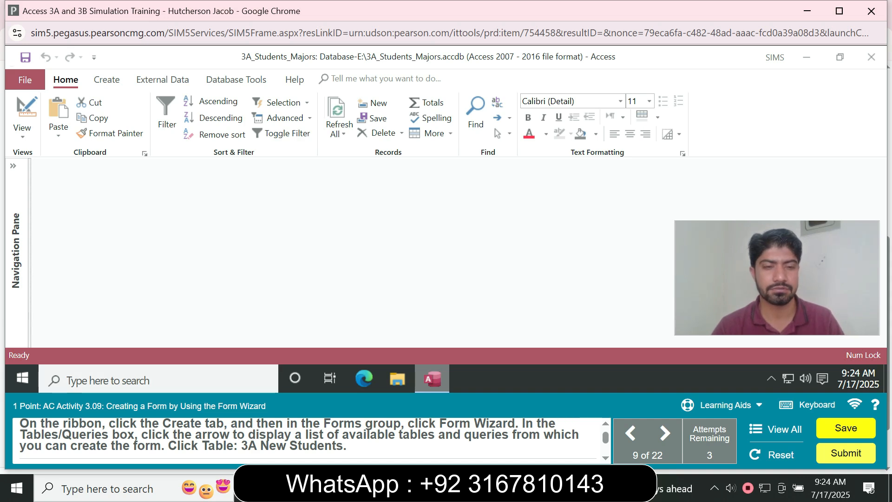
Step: Start the Form Wizard and choose Table: 3A New Students as the form's source
left_click(106, 79)
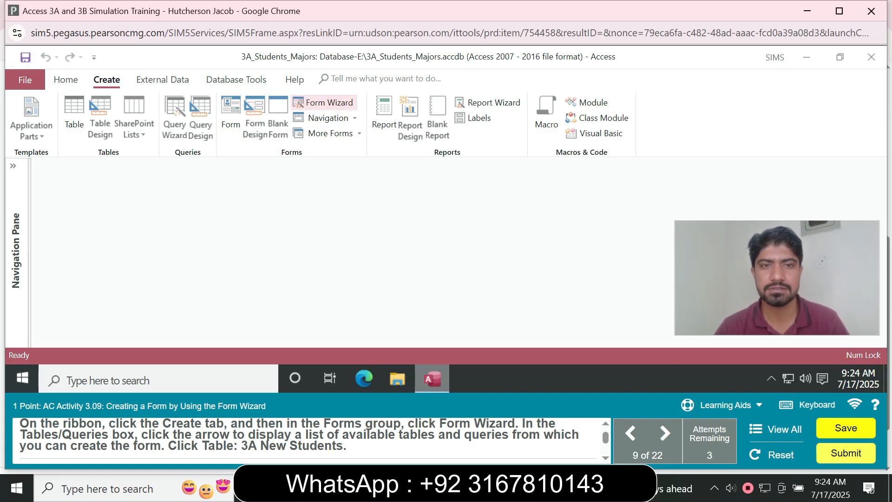
left_click(325, 102)
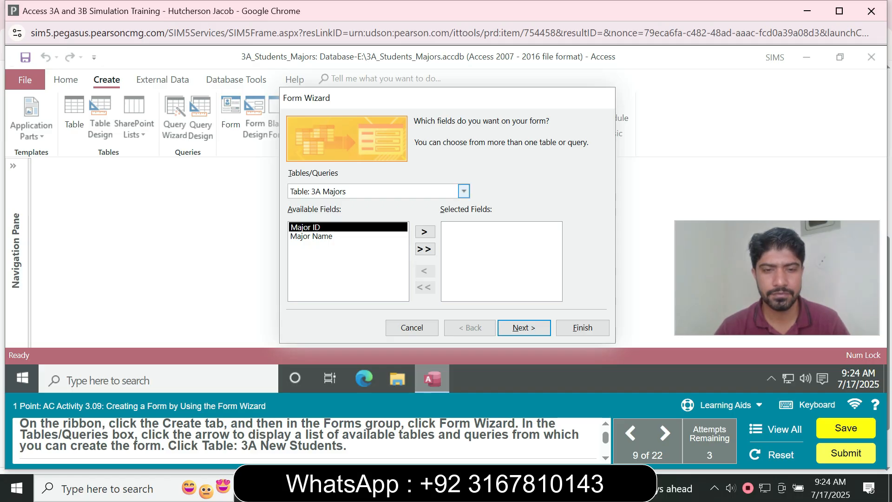
left_click(463, 191)
left_click(463, 191)
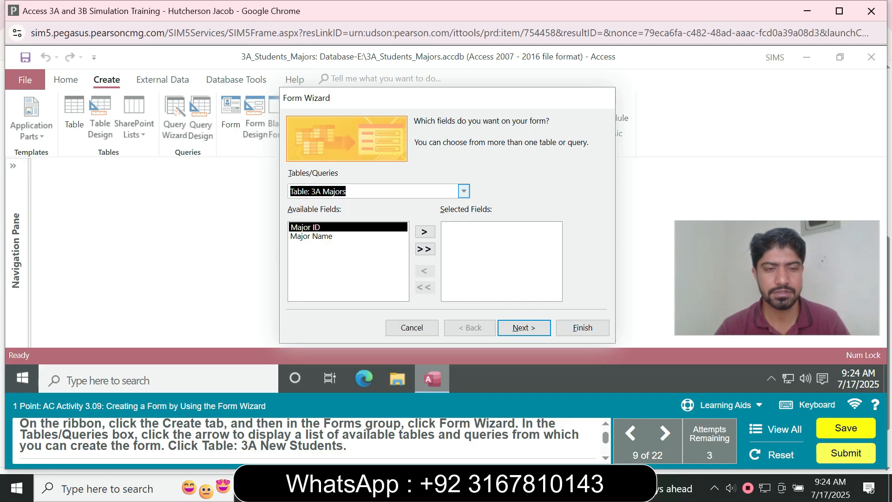
left_click(463, 191)
left_click(332, 210)
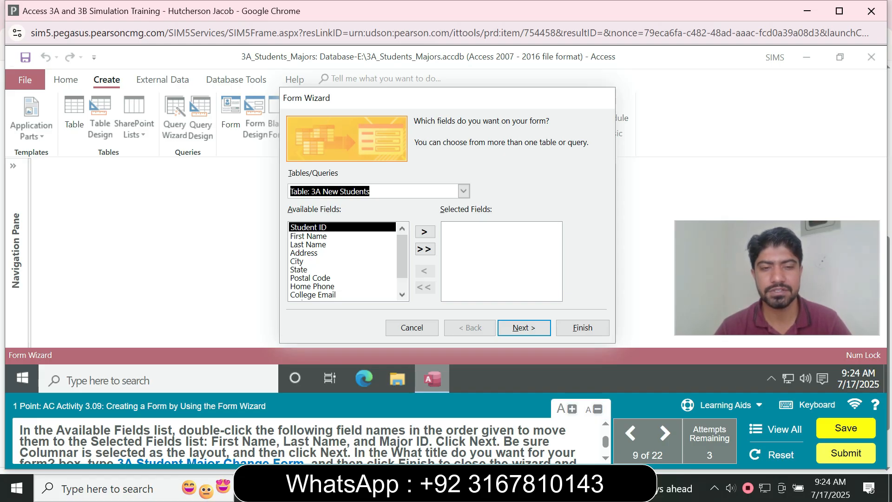
Step: Add the First Name, Last Name and Major ID fields to the form and proceed to the wizard's layout choice
double_click(308, 236)
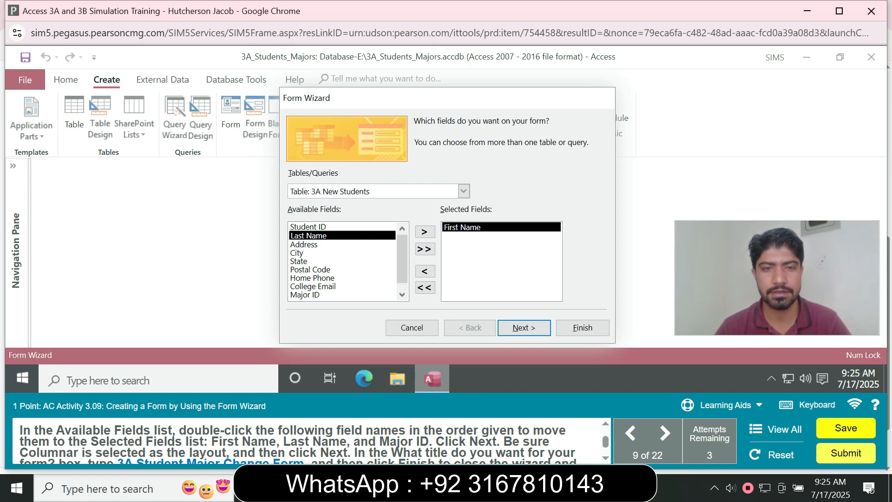
double_click(309, 235)
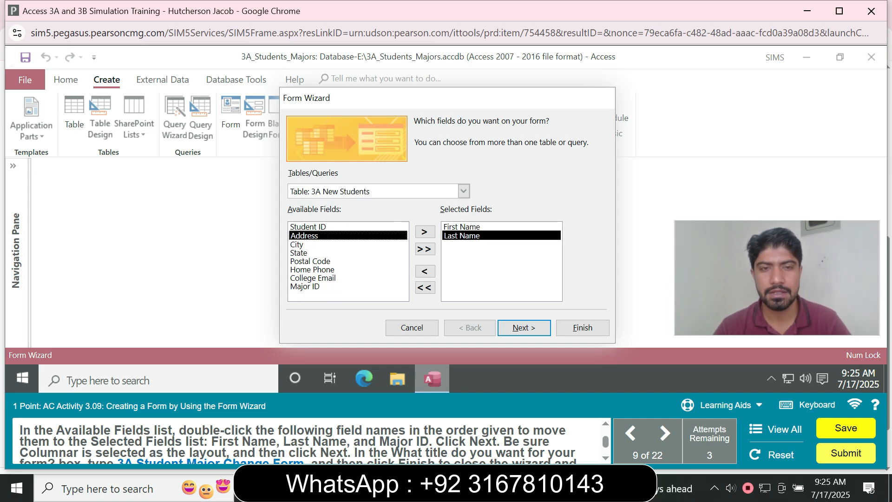
double_click(305, 286)
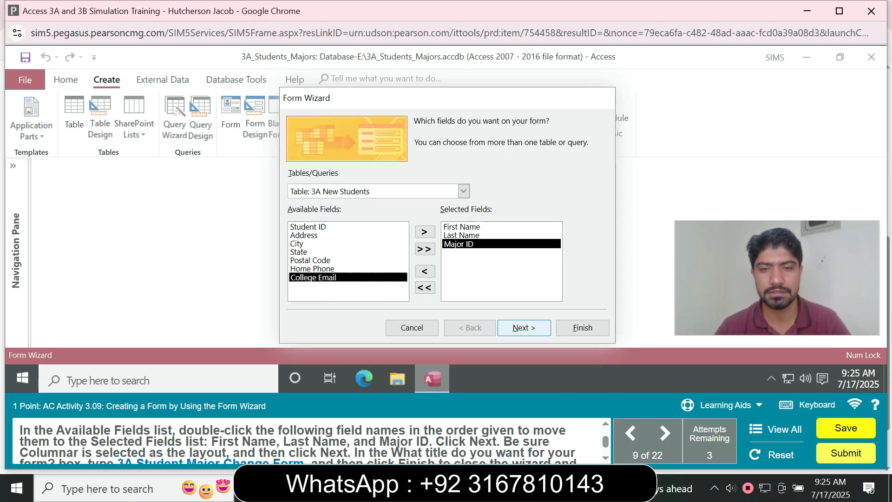
left_click(524, 327)
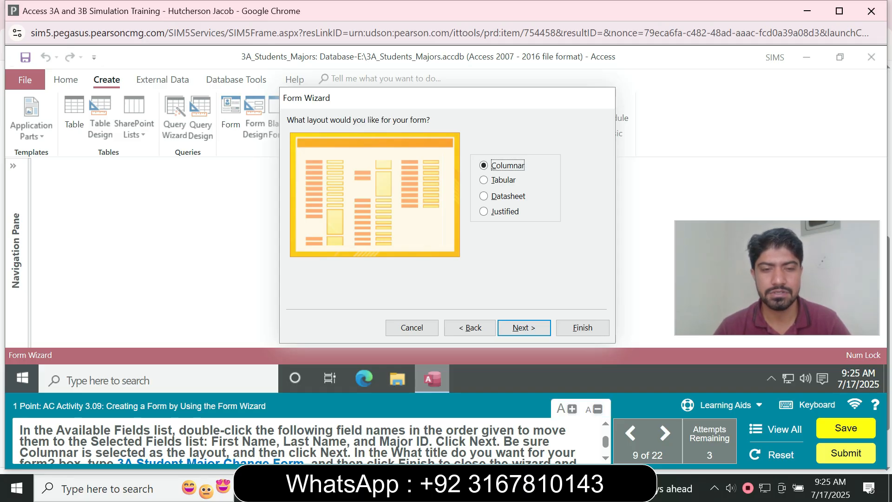
Step: Keep the Columnar layout, title the form 3A Student Major Change Form, and finish the wizard to open the form
left_click(524, 328)
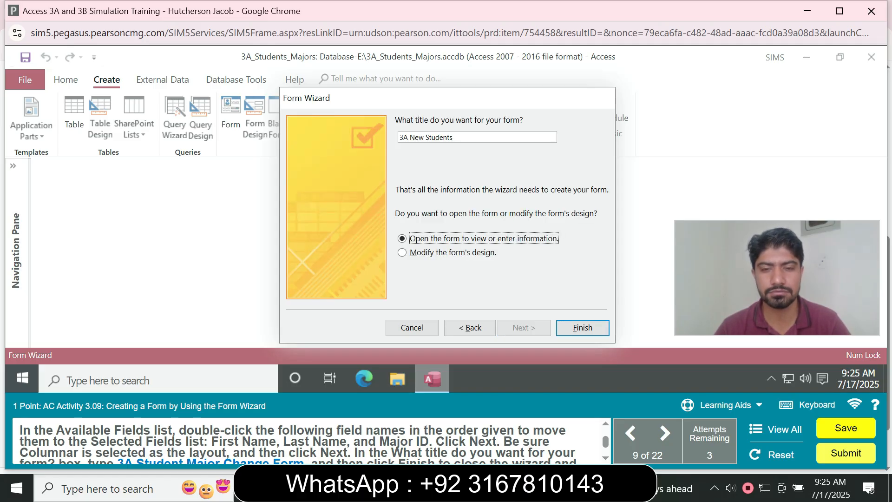
scroll(297, 440, "down", 1)
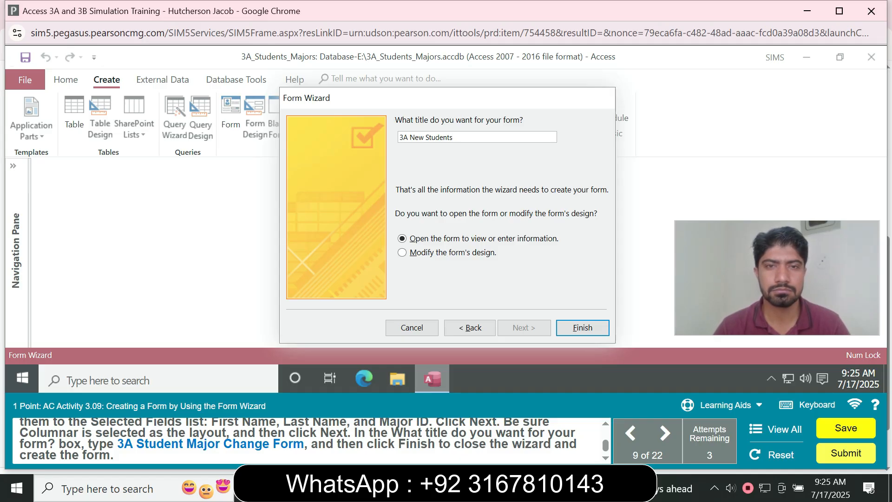
key("BackSpace")
key("BackSpace")
key("BackSpace")
key("BackSpace")
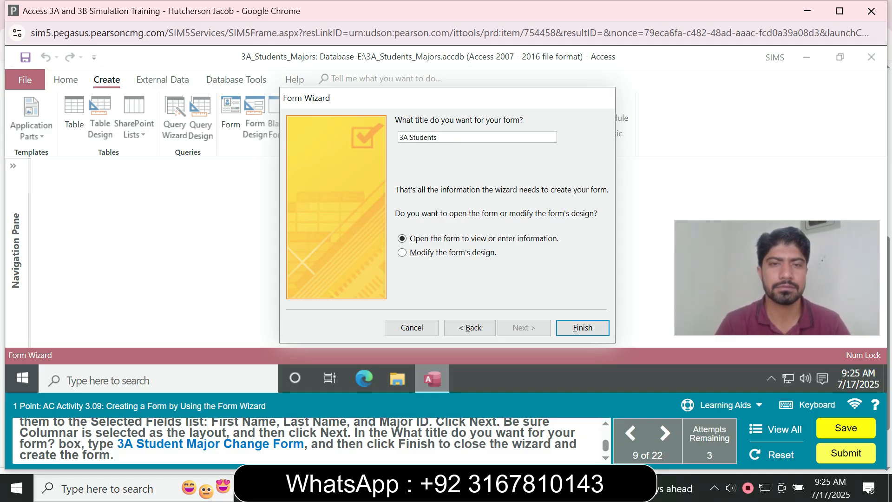
key("End")
key("BackSpace")
type("Major")
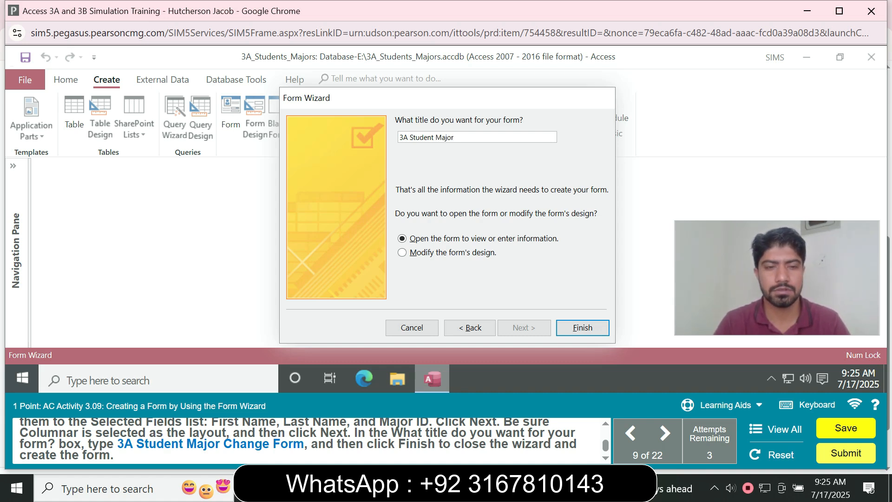
type(" Change Form")
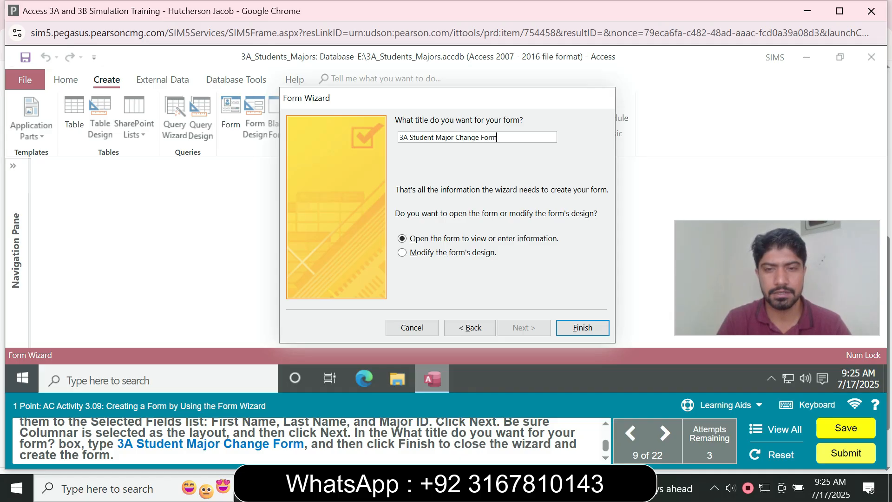
left_click(583, 328)
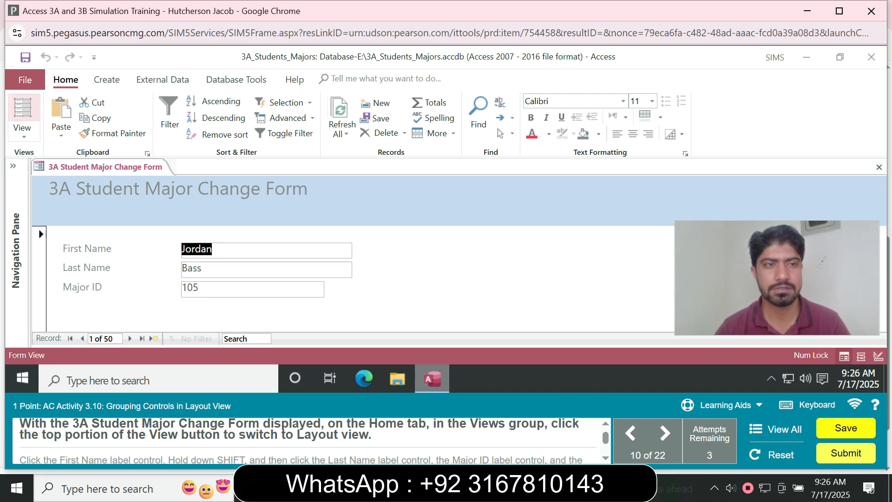
Step: Switch the form to Layout view and group the First Name, Last Name and Major ID labels with their three text boxes in a Stacked layout
left_click(23, 133)
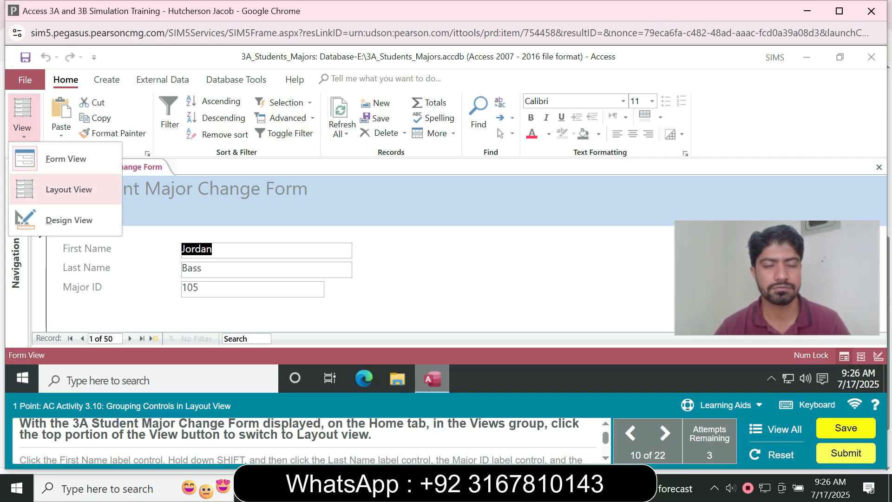
left_click(69, 189)
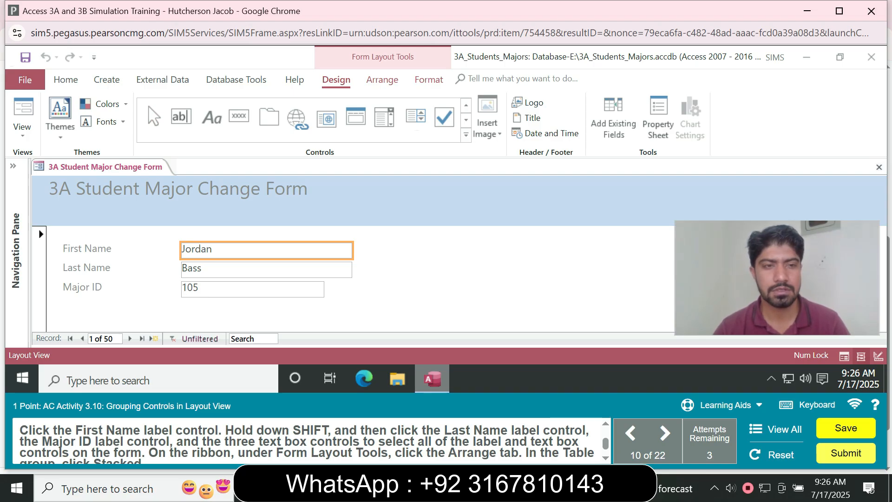
left_click(93, 249)
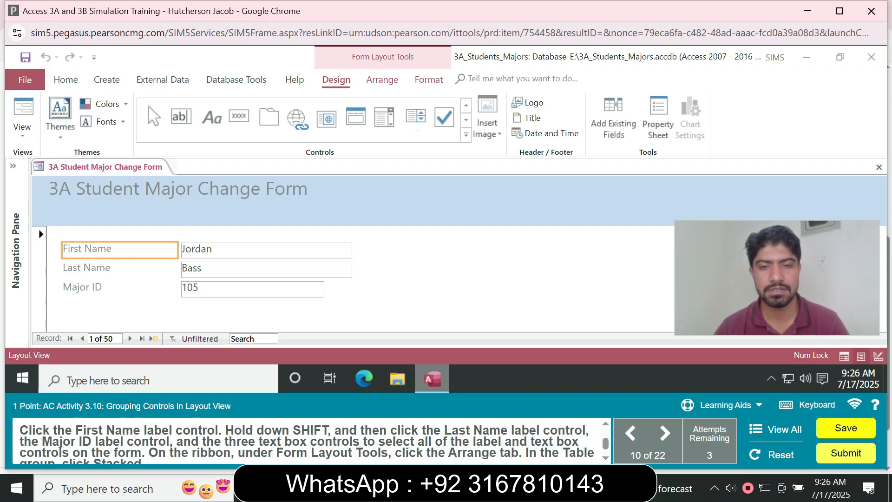
left_click(93, 269, "shift")
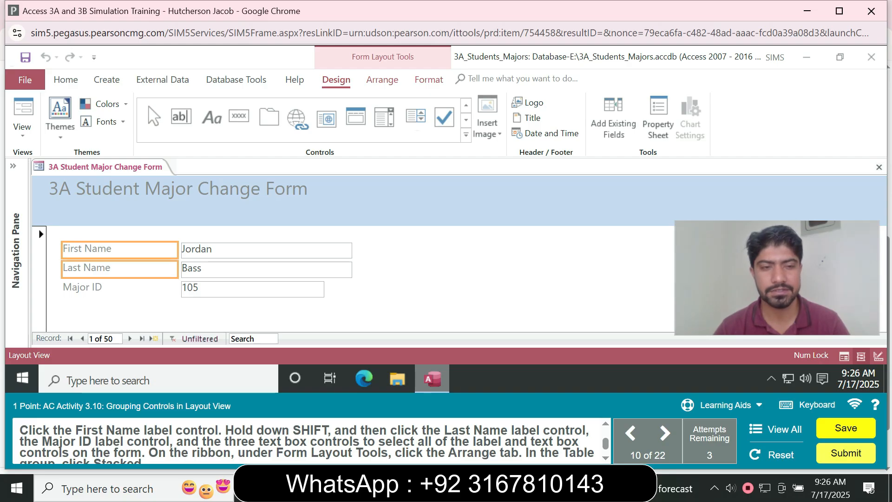
left_click(93, 288, "shift")
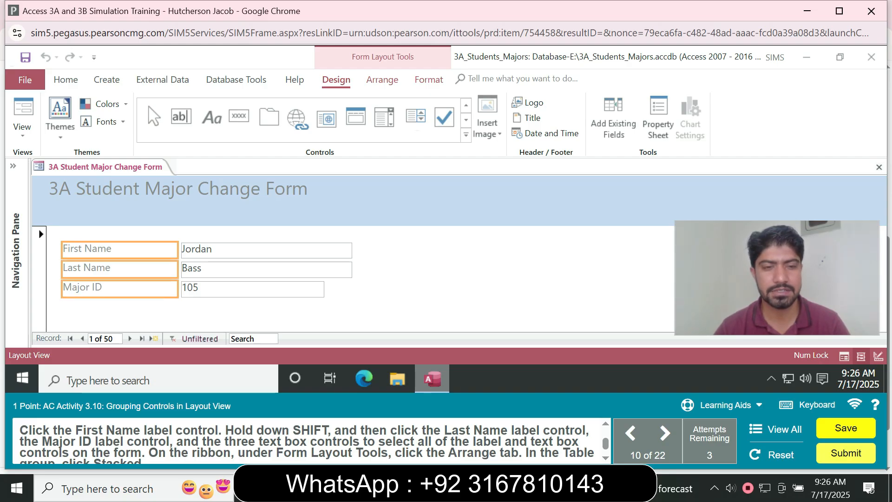
left_click(265, 250, "shift")
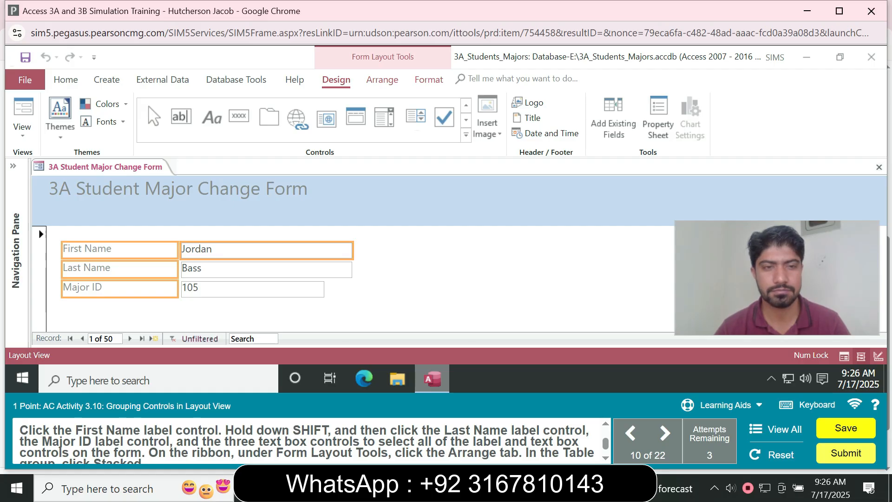
left_click(266, 270, "shift")
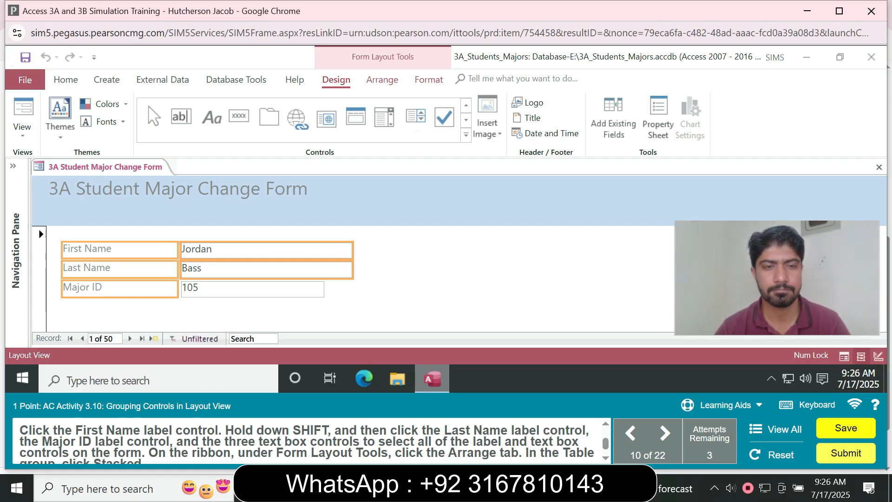
left_click(253, 289, "shift")
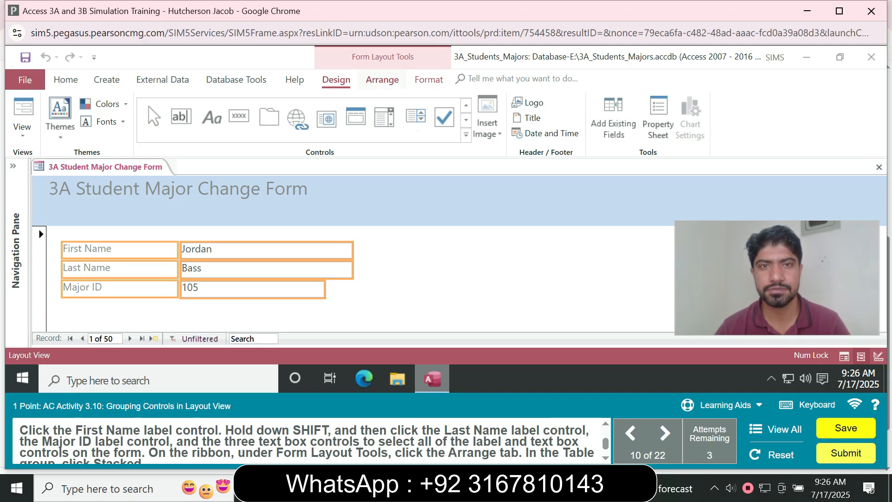
left_click(382, 79)
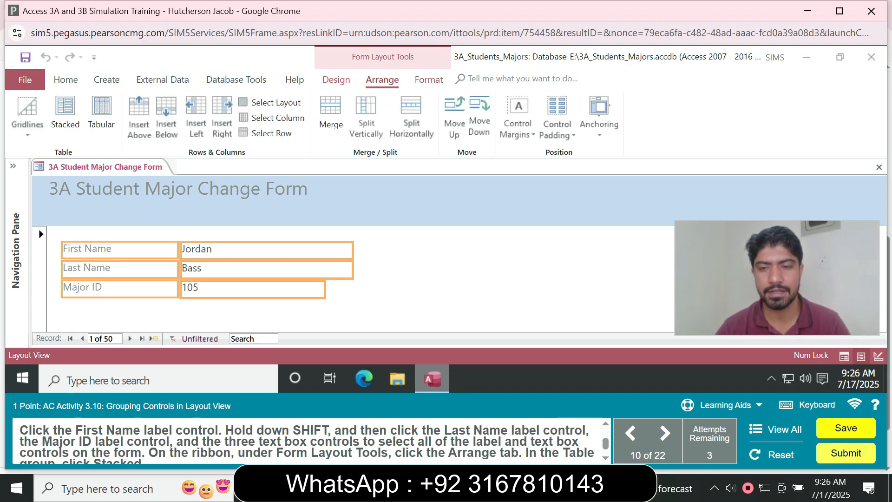
scroll(60, 450, "down", 1)
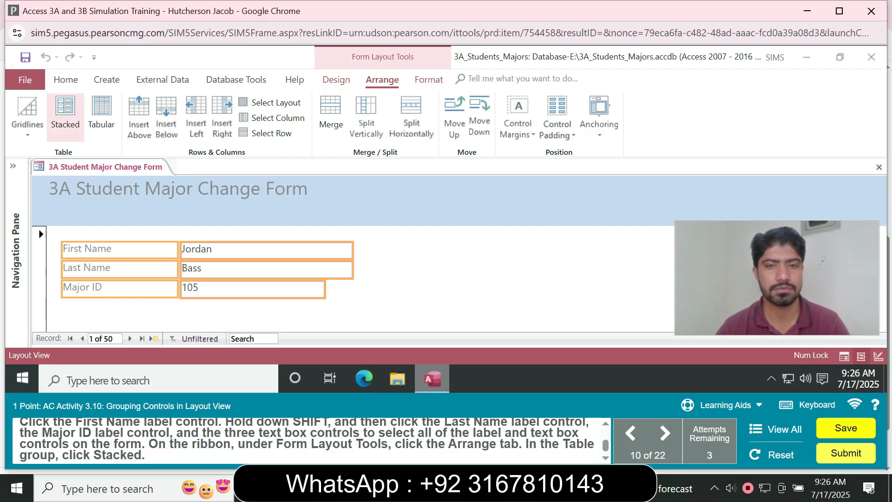
left_click(65, 114)
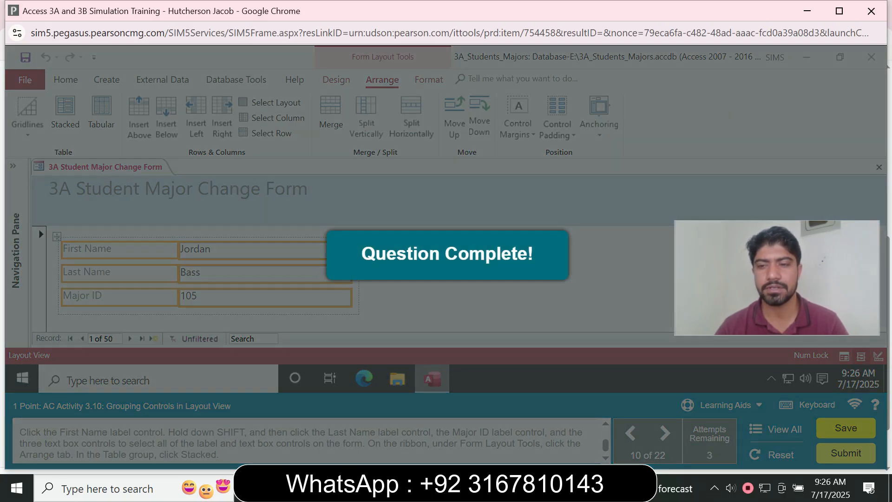